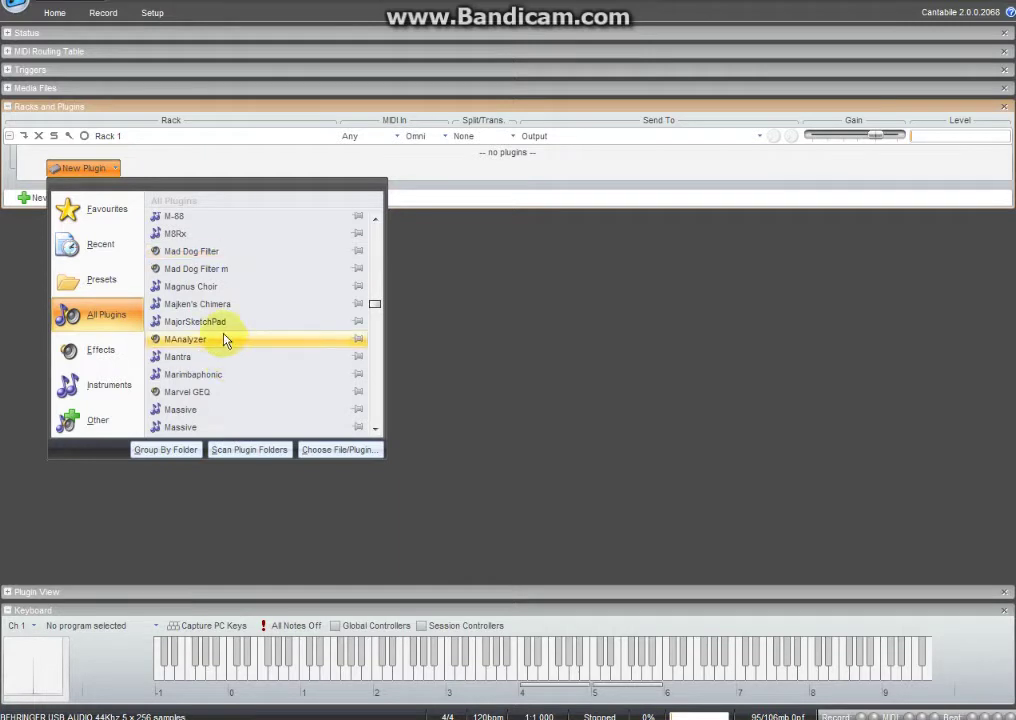
# Add the midiChords plugin to Rack 1 from the full plugin list
pyautogui.scroll(-5, 220, 313)
pyautogui.scroll(-7, 220, 313)
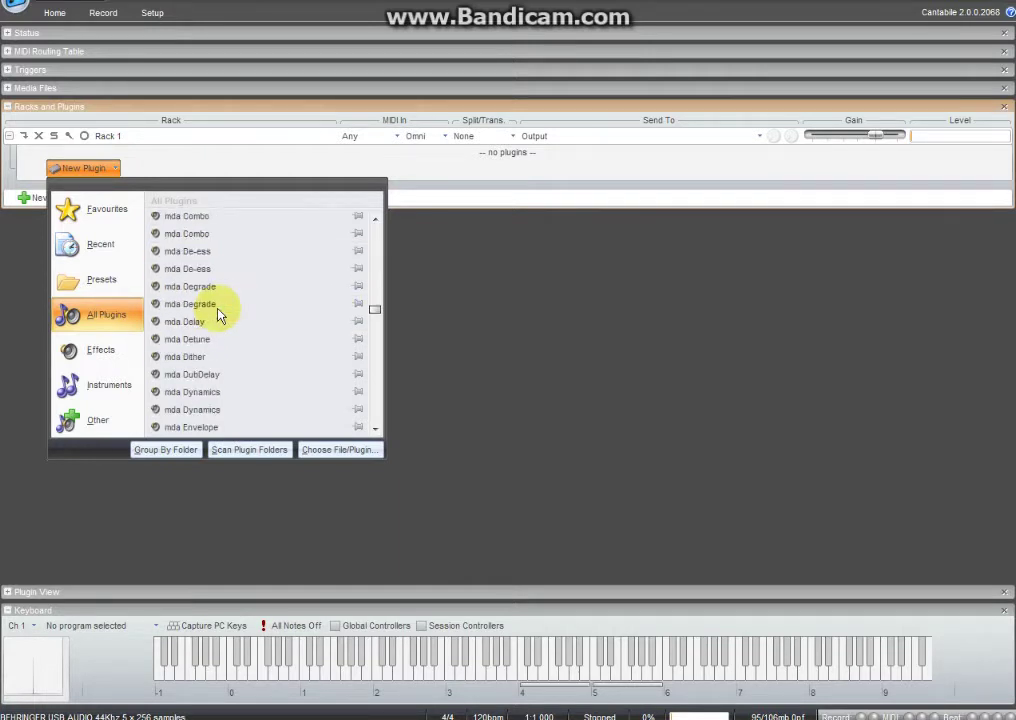
pyautogui.scroll(-10, 220, 316)
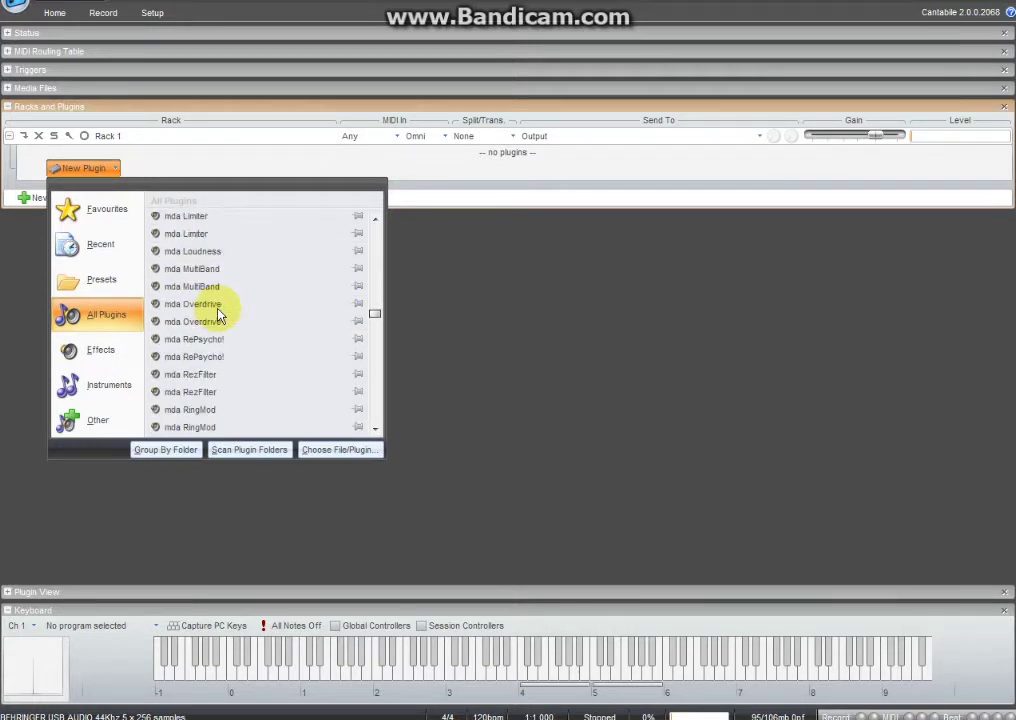
pyautogui.scroll(-3, 220, 316)
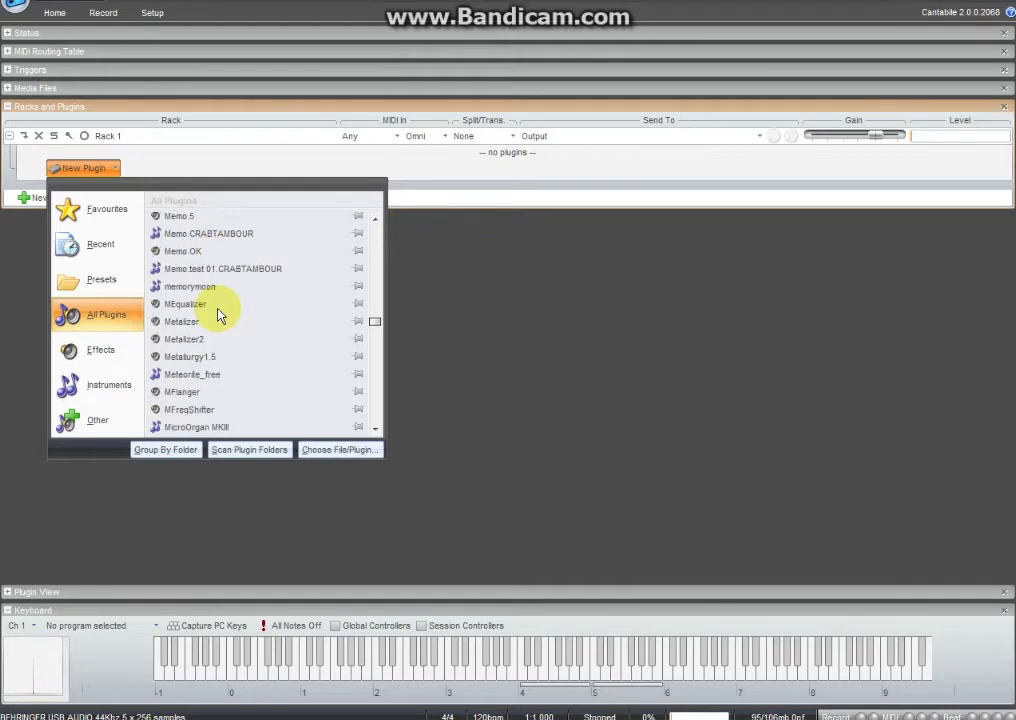
pyautogui.scroll(-2, 220, 316)
pyautogui.scroll(-1, 240, 320)
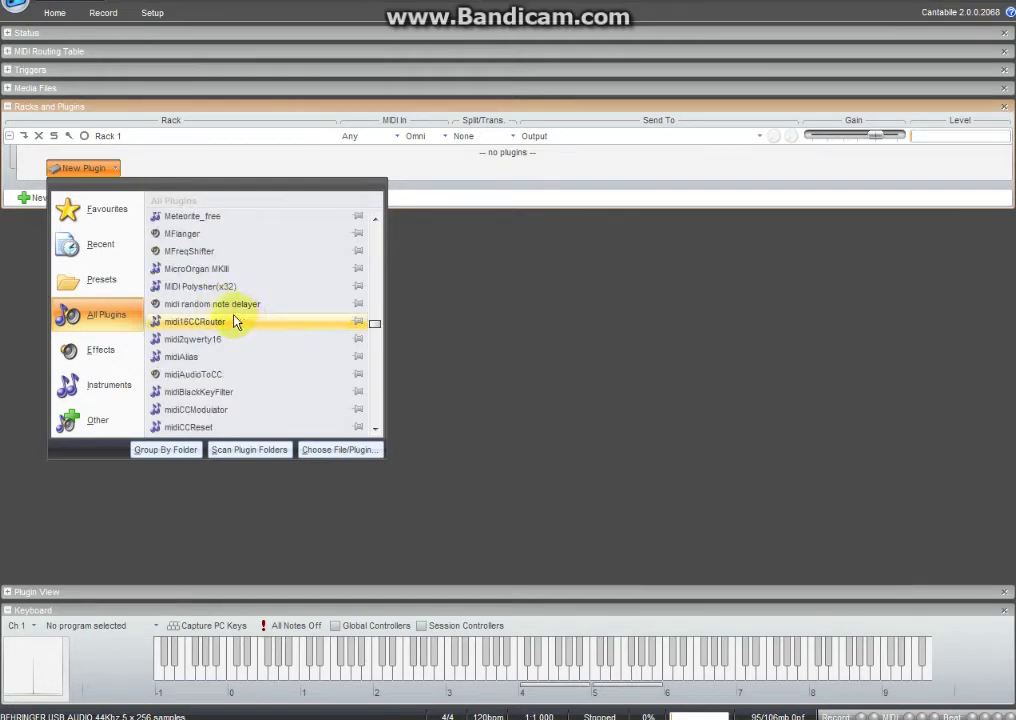
pyautogui.scroll(-3, 262, 376)
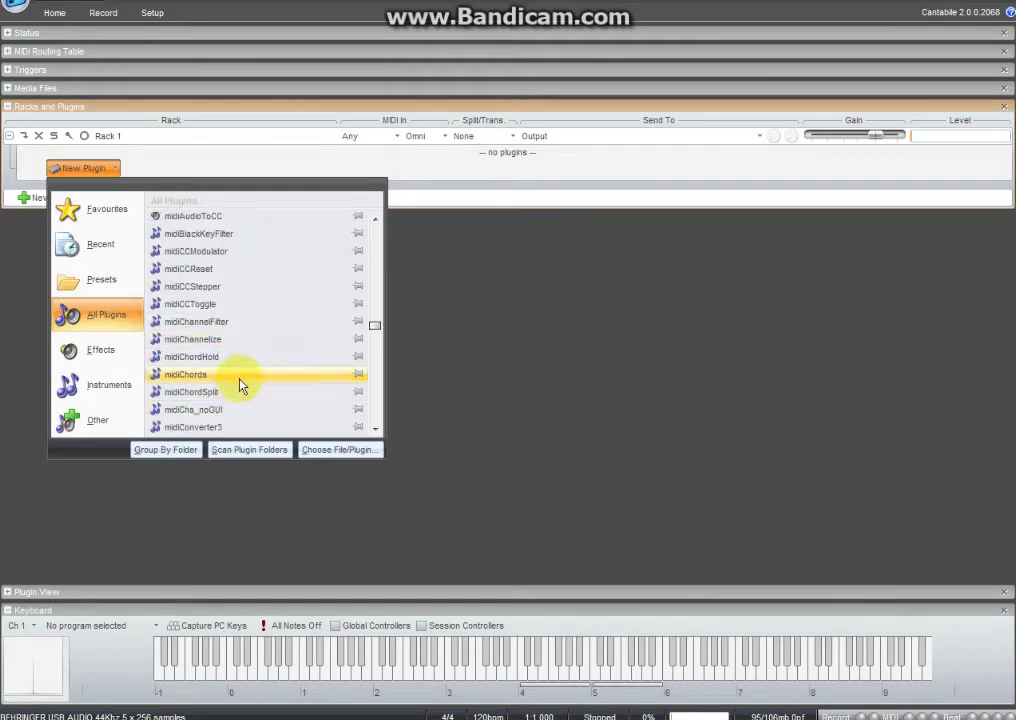
pyautogui.click(240, 378)
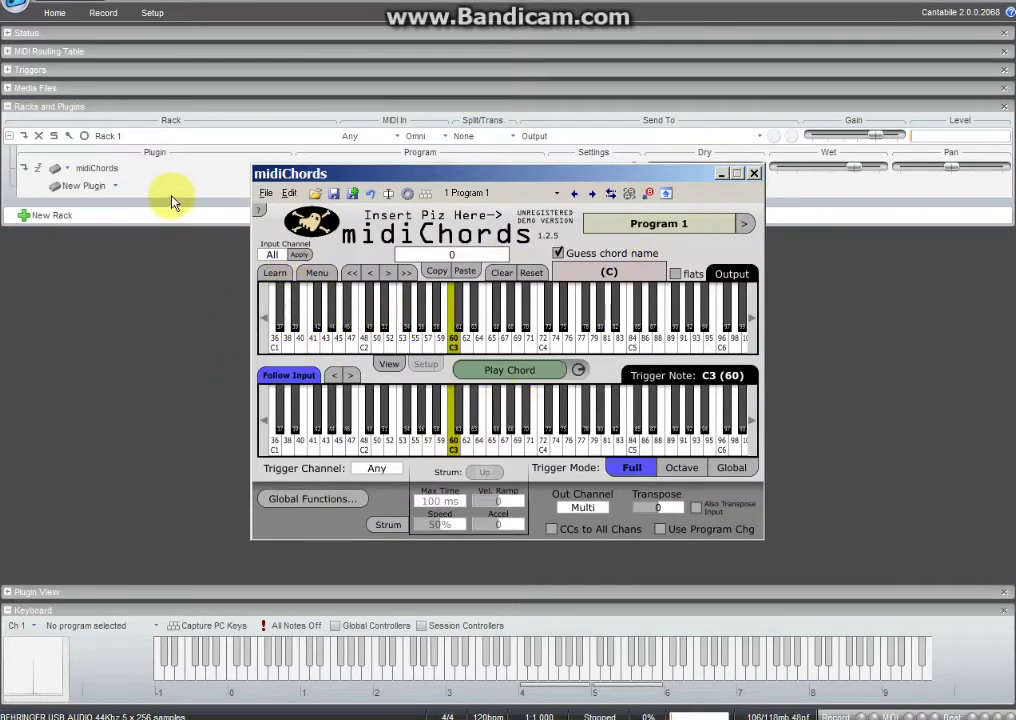
# Add the favourite instrument Synth1 VST to Rack 1 below midiChords
pyautogui.click(104, 187)
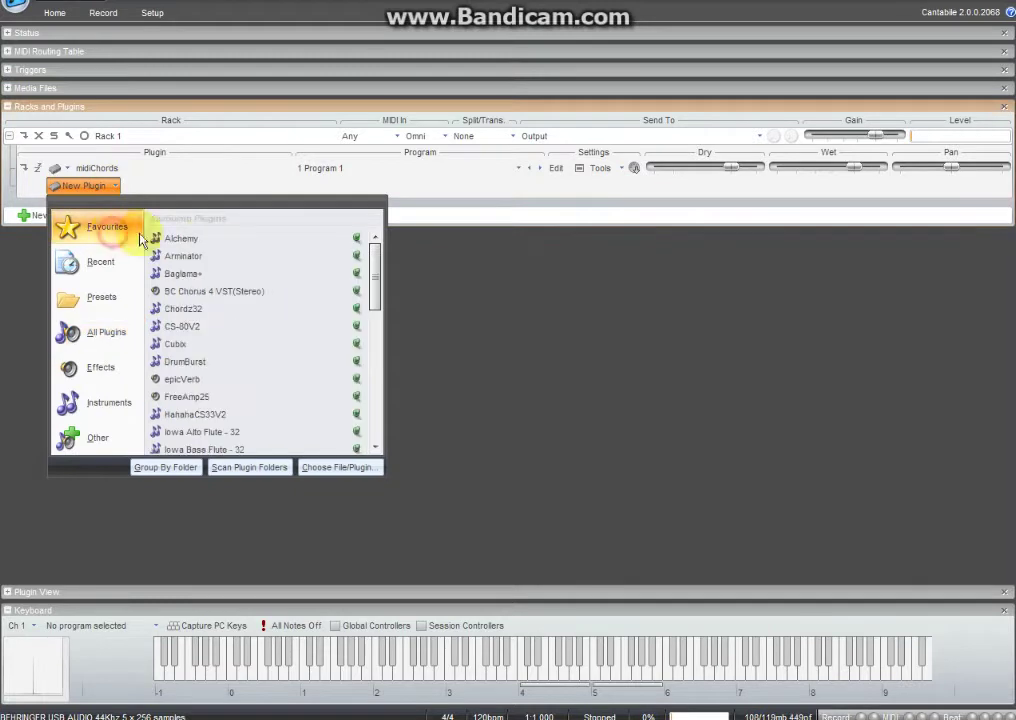
pyautogui.scroll(-3, 243, 379)
pyautogui.scroll(-2, 243, 385)
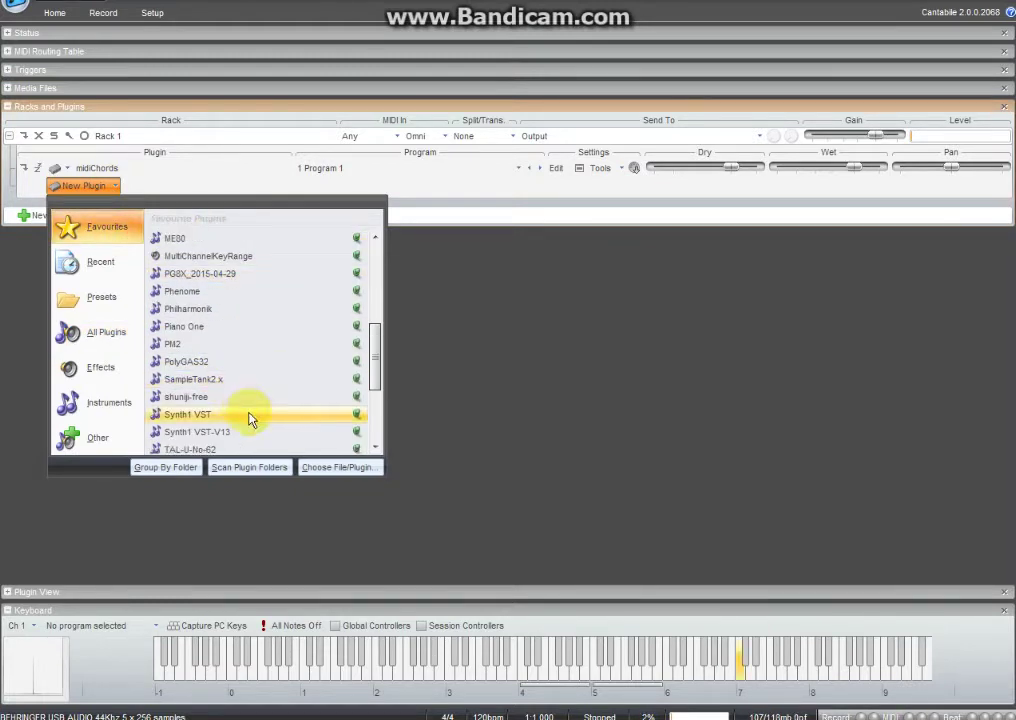
pyautogui.click(251, 414)
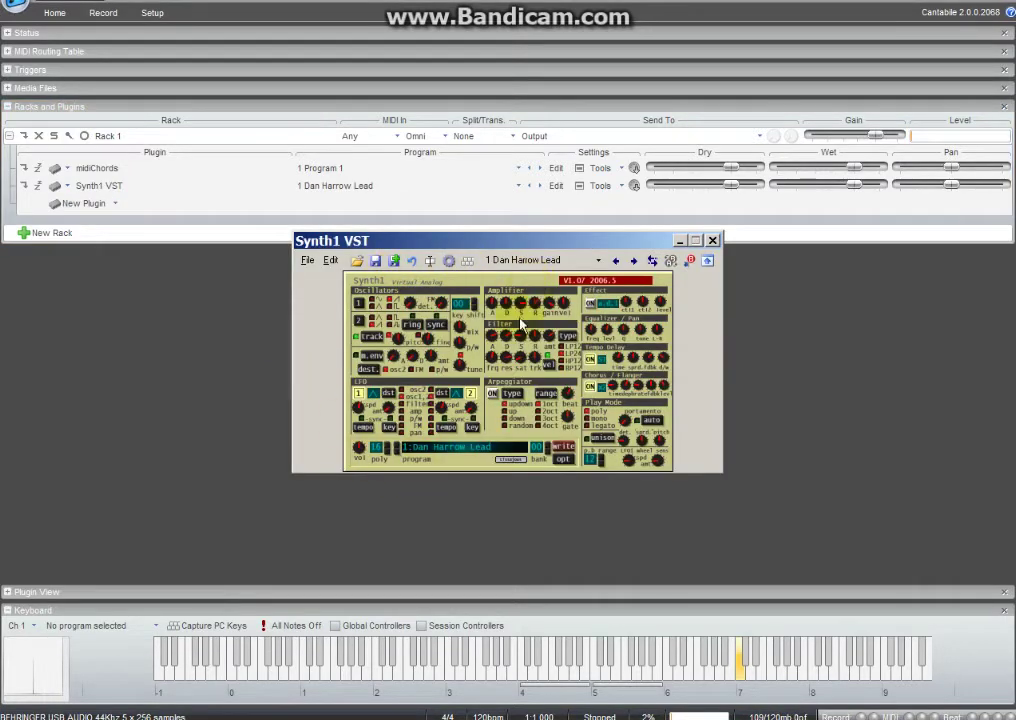
# Set the Synth1 panel size to 150% and reopen its editor so the window fits the enlarged panel
pyautogui.click(565, 460)
pyautogui.click(494, 452)
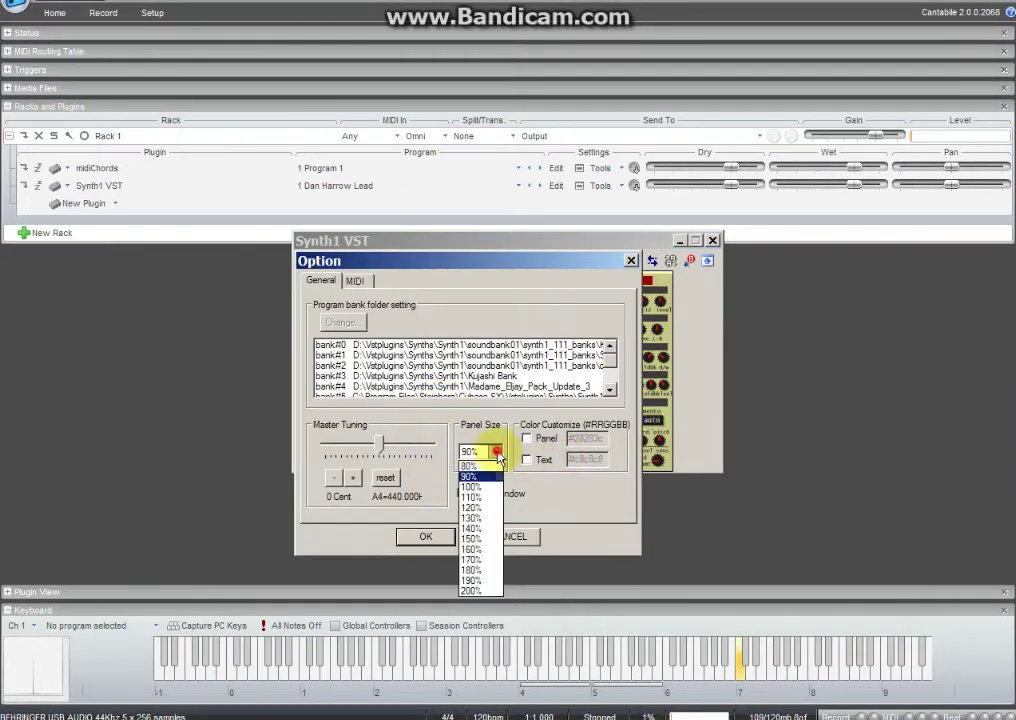
pyautogui.click(478, 540)
pyautogui.click(425, 536)
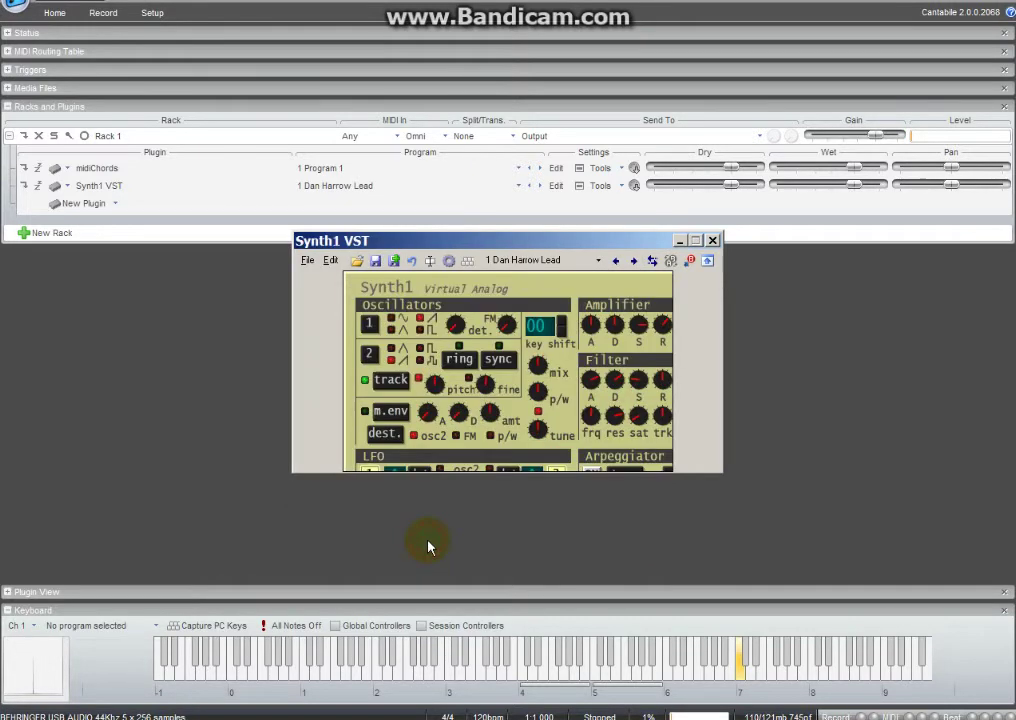
pyautogui.click(712, 240)
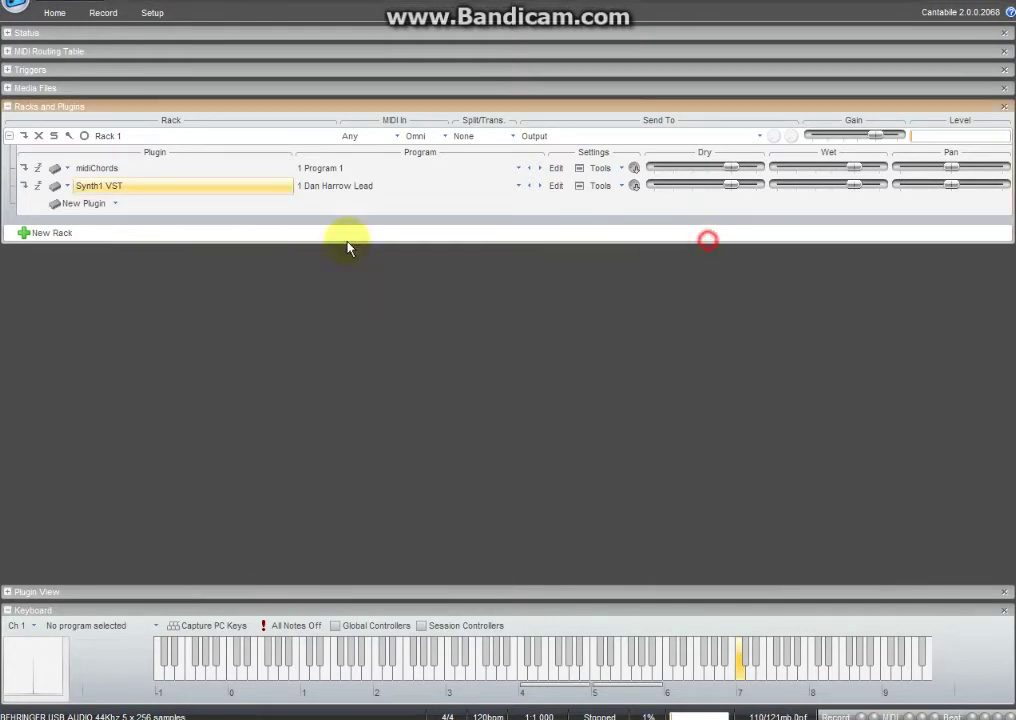
pyautogui.doubleClick(100, 187)
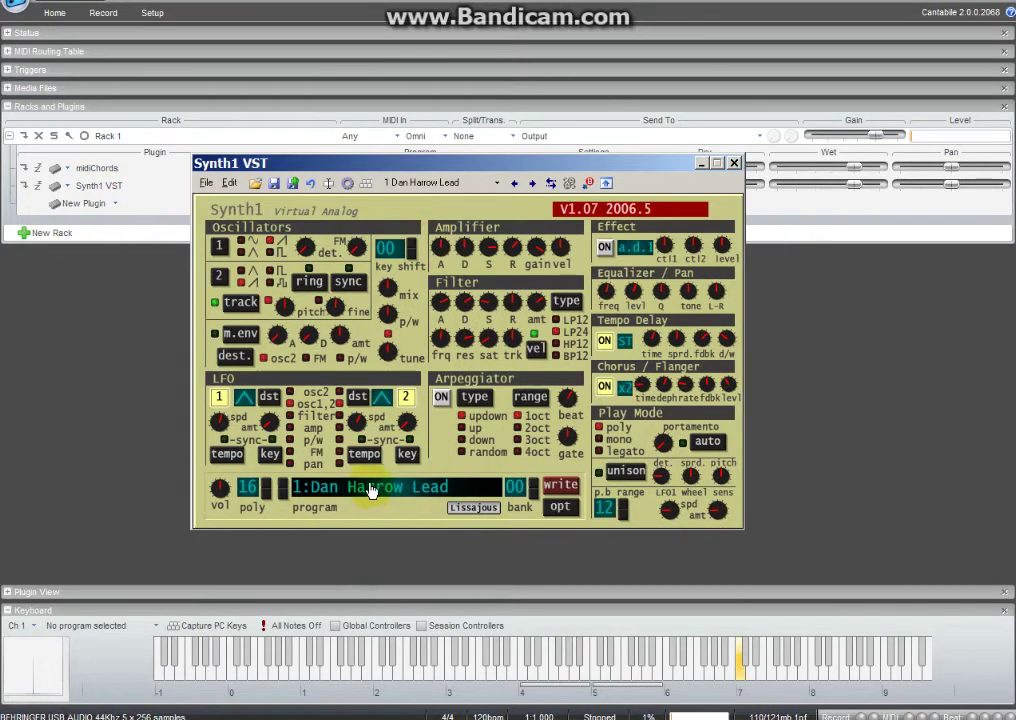
# Load program 5:Stringensemble from bank 0 in Synth1 and close its editor
pyautogui.click(370, 490)
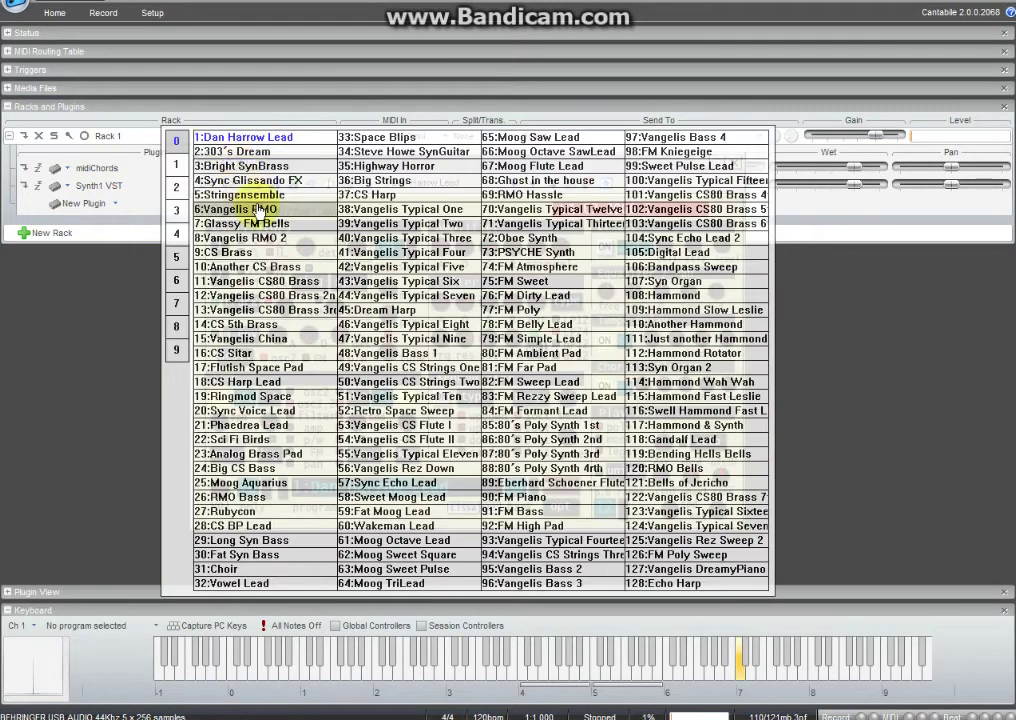
pyautogui.click(225, 197)
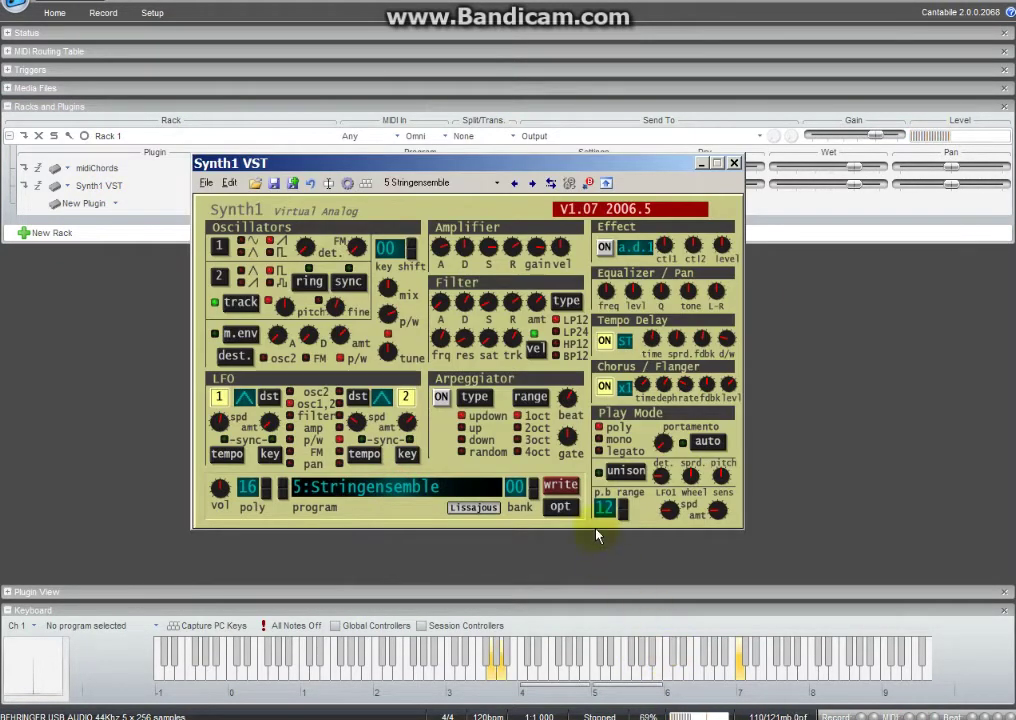
pyautogui.click(734, 163)
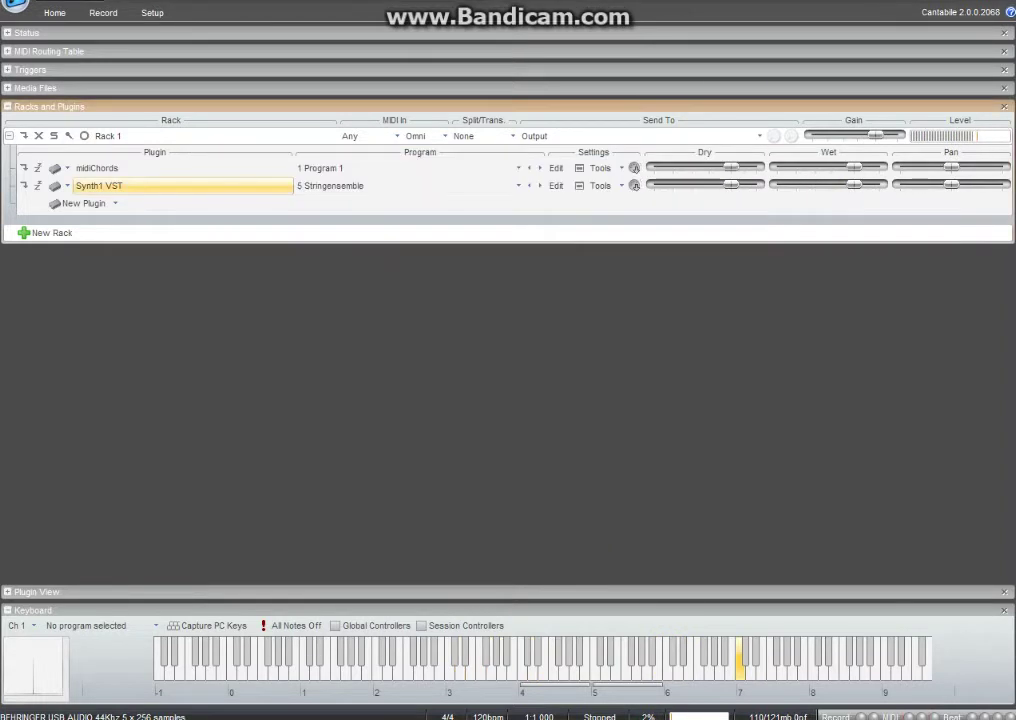
# Rename the midiChords plugin "midiChords ->> En premier" and the Synth1 plugin "Synth1 VST pour les accords"
pyautogui.doubleClick(142, 171)
pyautogui.click(469, 359)
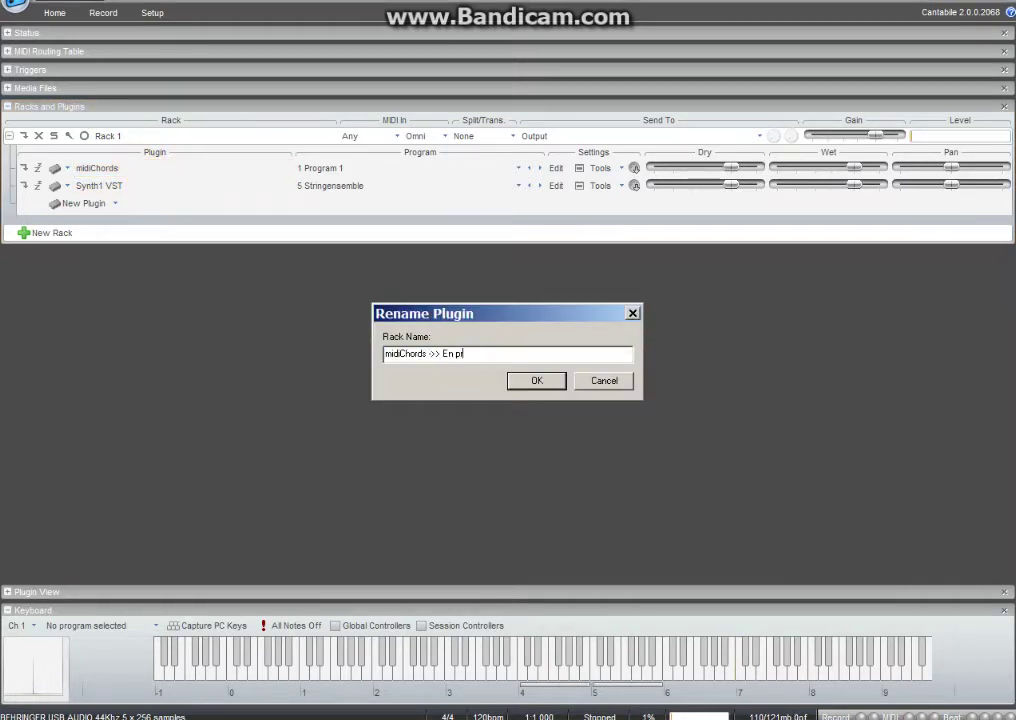
pyautogui.press('Return')
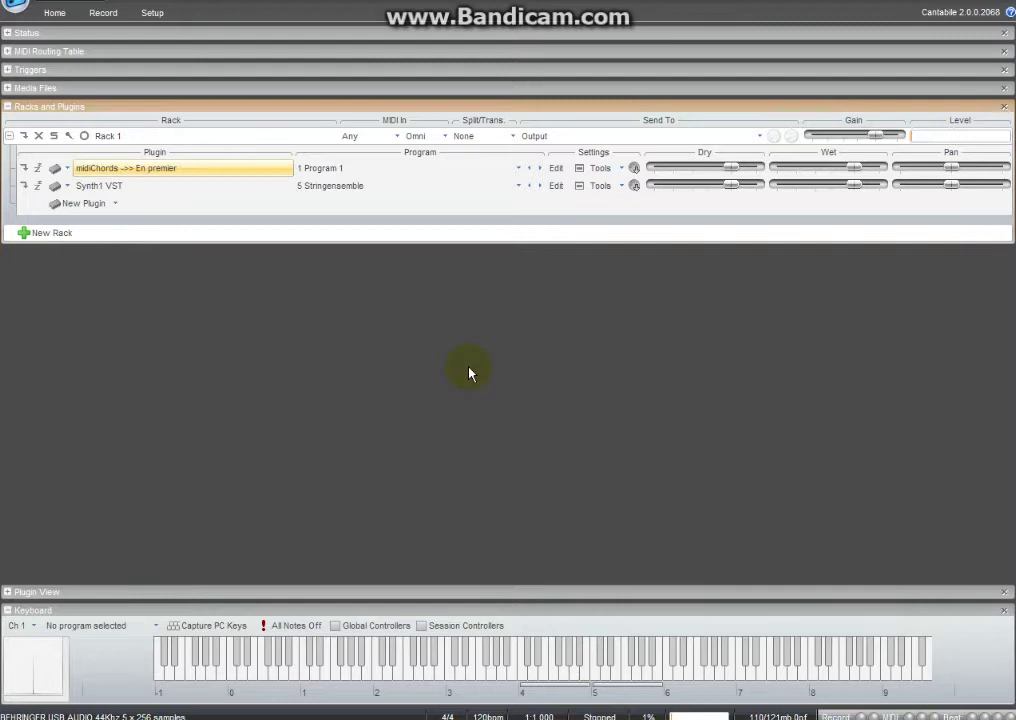
pyautogui.doubleClick(119, 187)
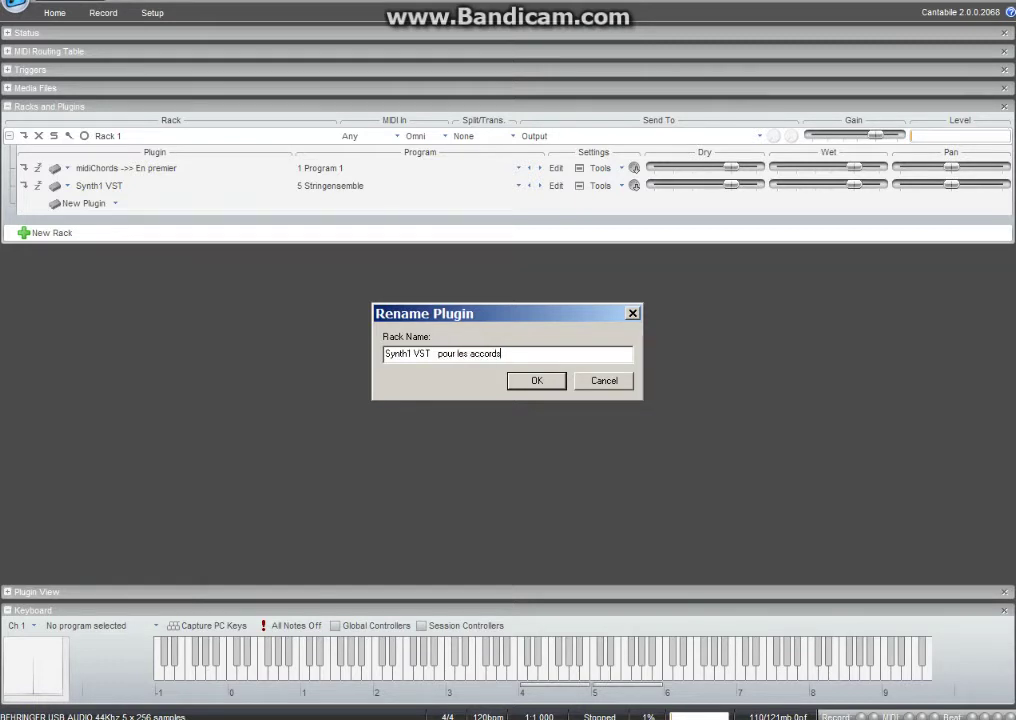
pyautogui.press('Return')
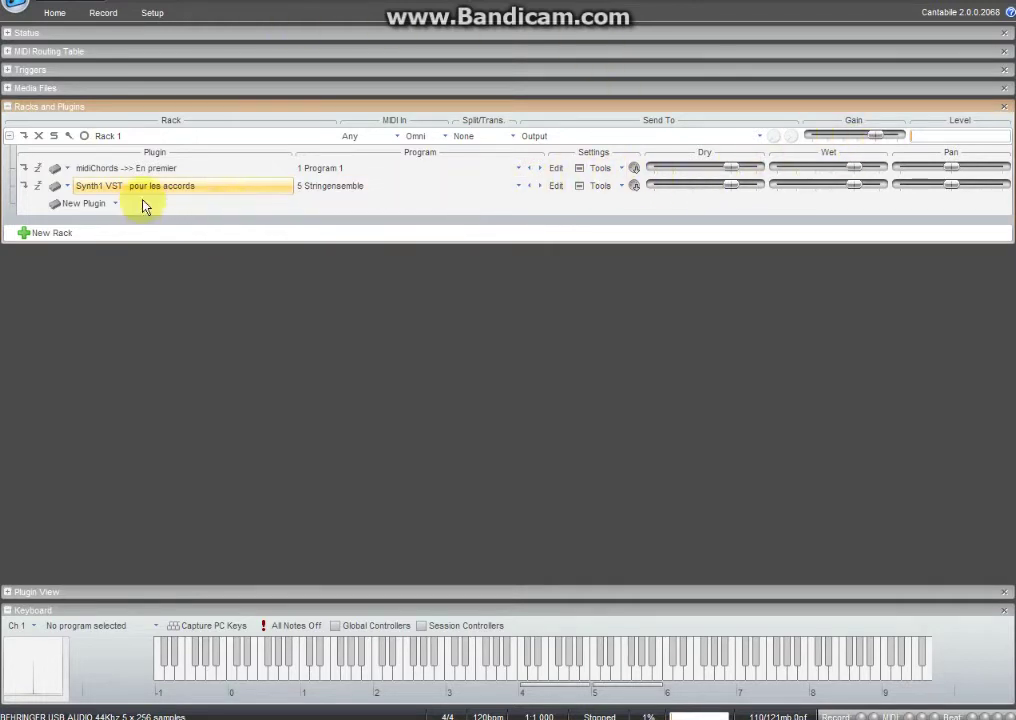
# Open midiChords and build a C major chord for trigger note C2 (48) with output notes 48, 52, 55, 67, 72 and 76
pyautogui.doubleClick(155, 175)
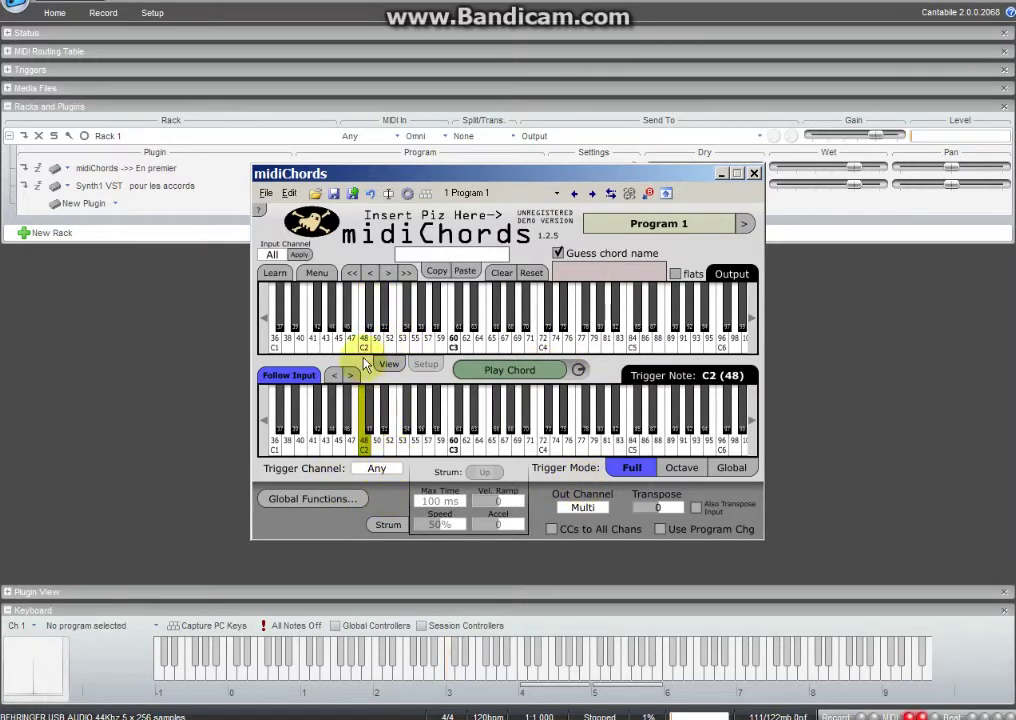
pyautogui.click(389, 456)
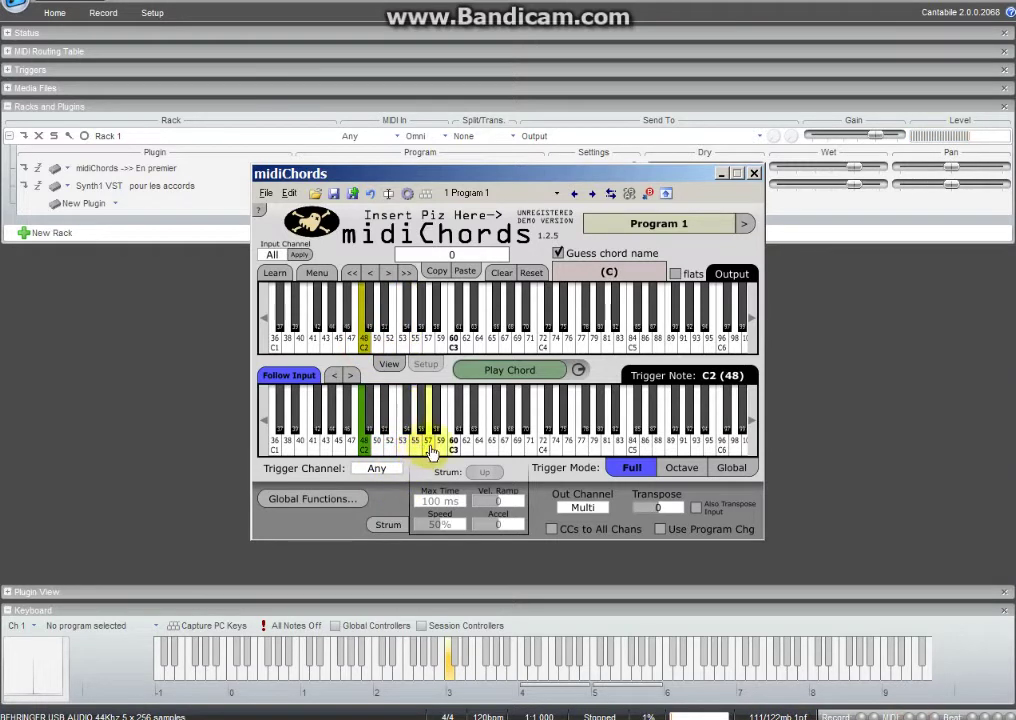
pyautogui.click(390, 325)
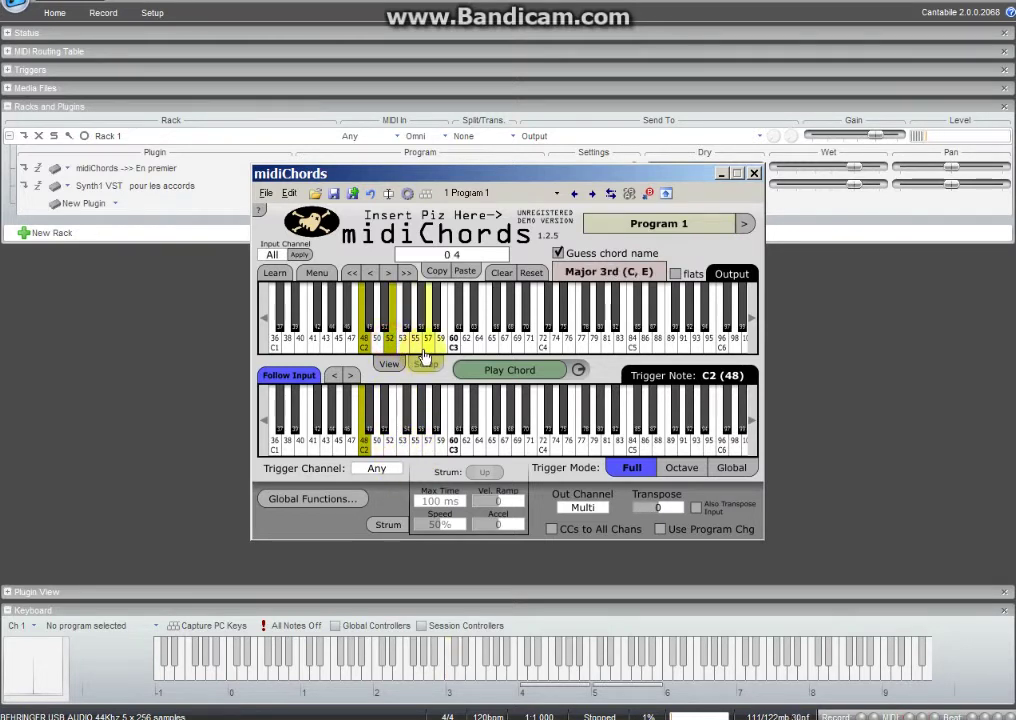
pyautogui.click(426, 340)
pyautogui.click(427, 340)
pyautogui.click(415, 340)
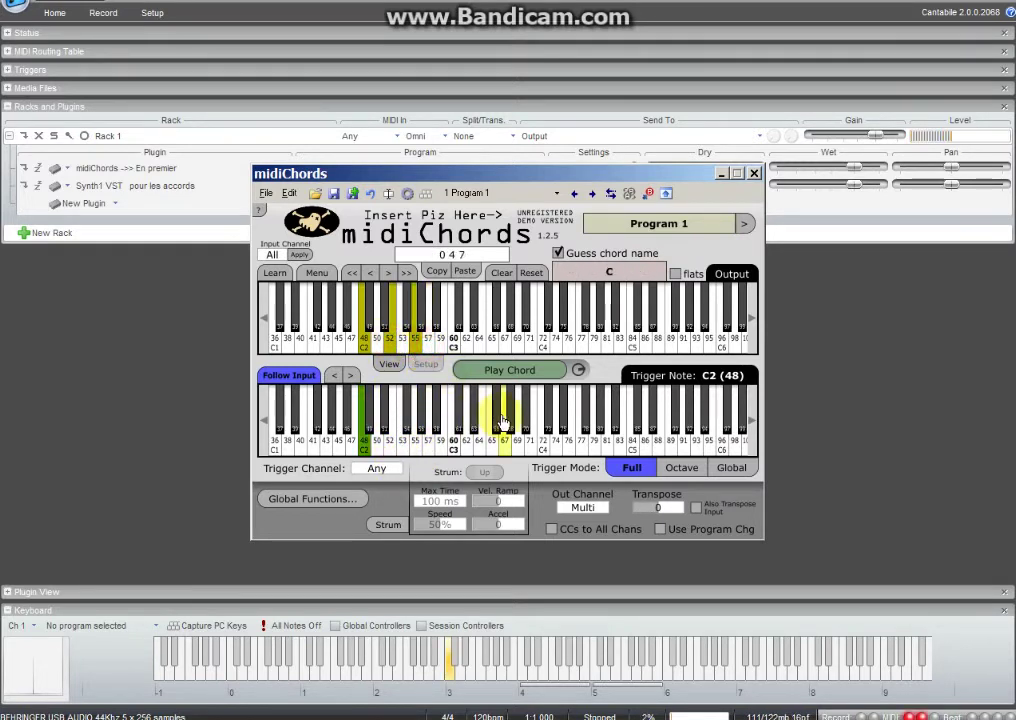
pyautogui.click(493, 375)
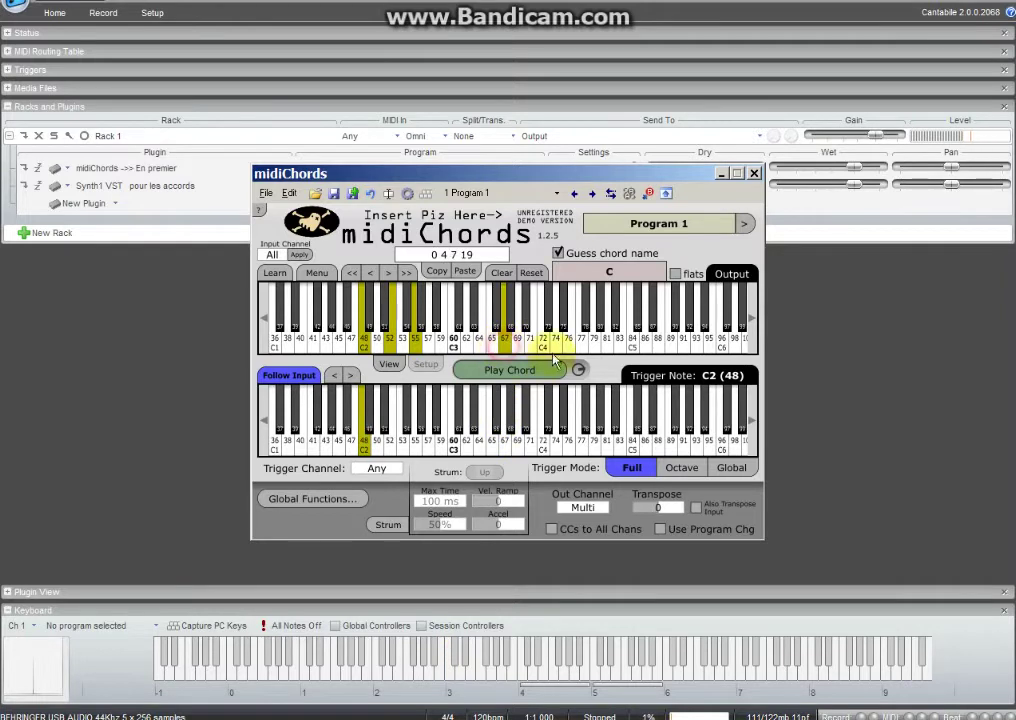
pyautogui.click(545, 350)
pyautogui.click(568, 345)
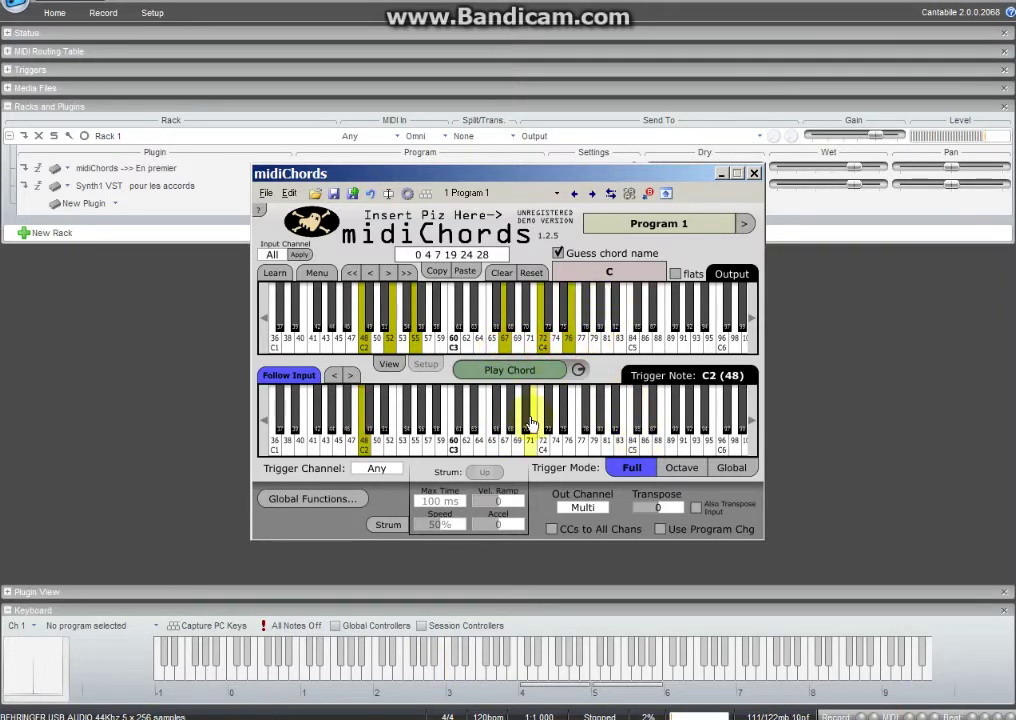
# Build an F major chord for trigger note F2 (53) with output notes 41, 48, 53, 57, 65, 72 and 77
pyautogui.click(584, 345)
pyautogui.click(543, 345)
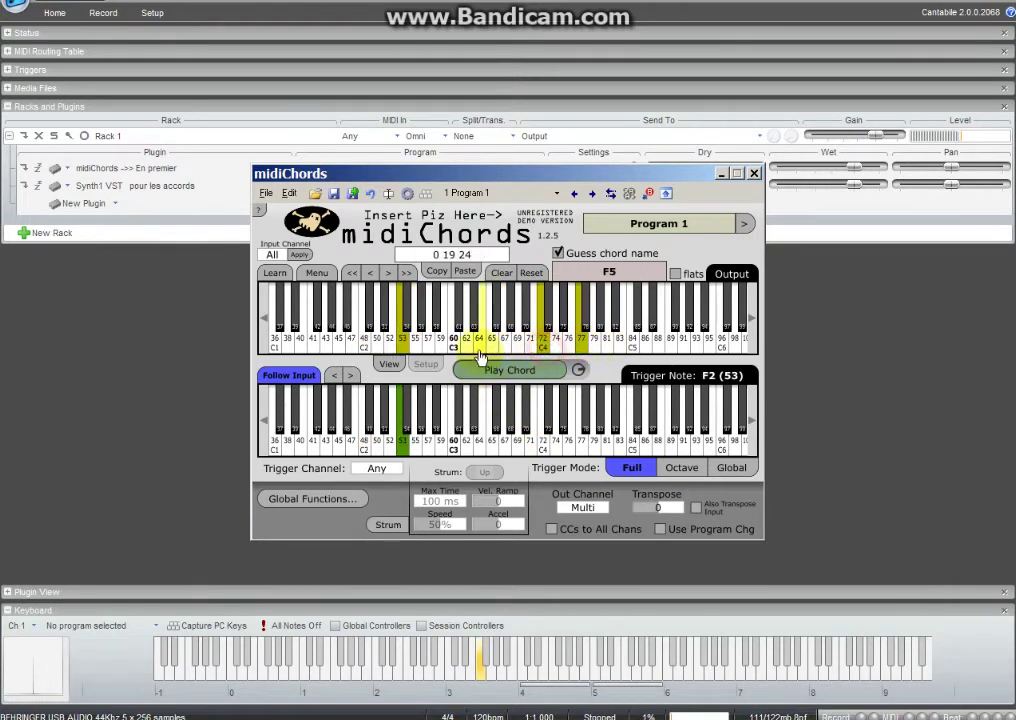
pyautogui.click(429, 340)
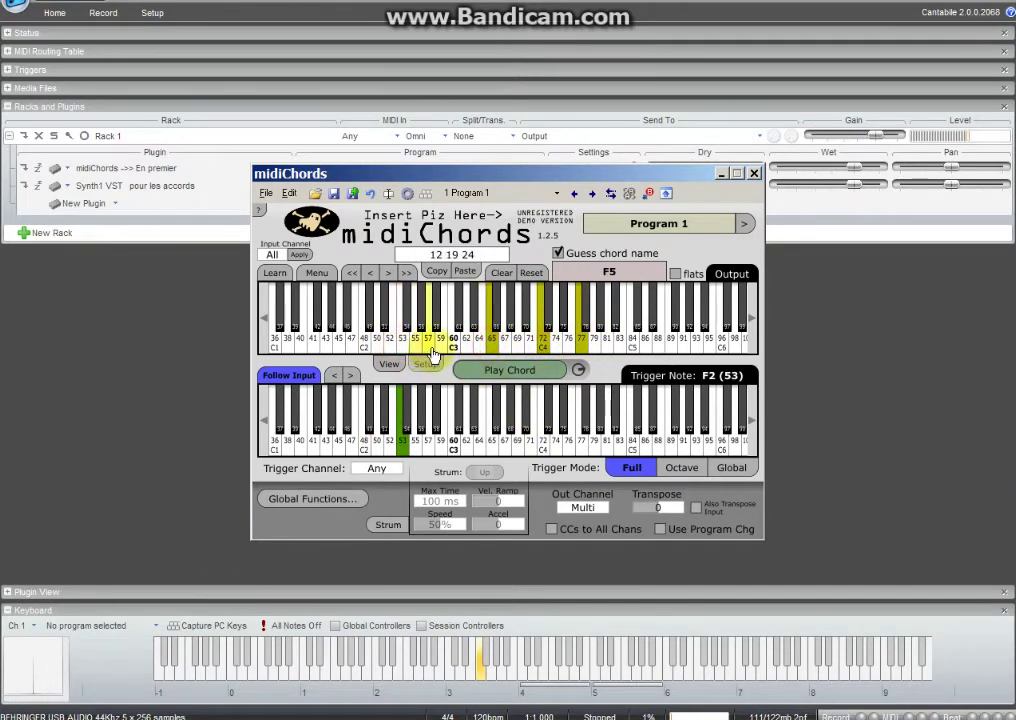
pyautogui.click(518, 340)
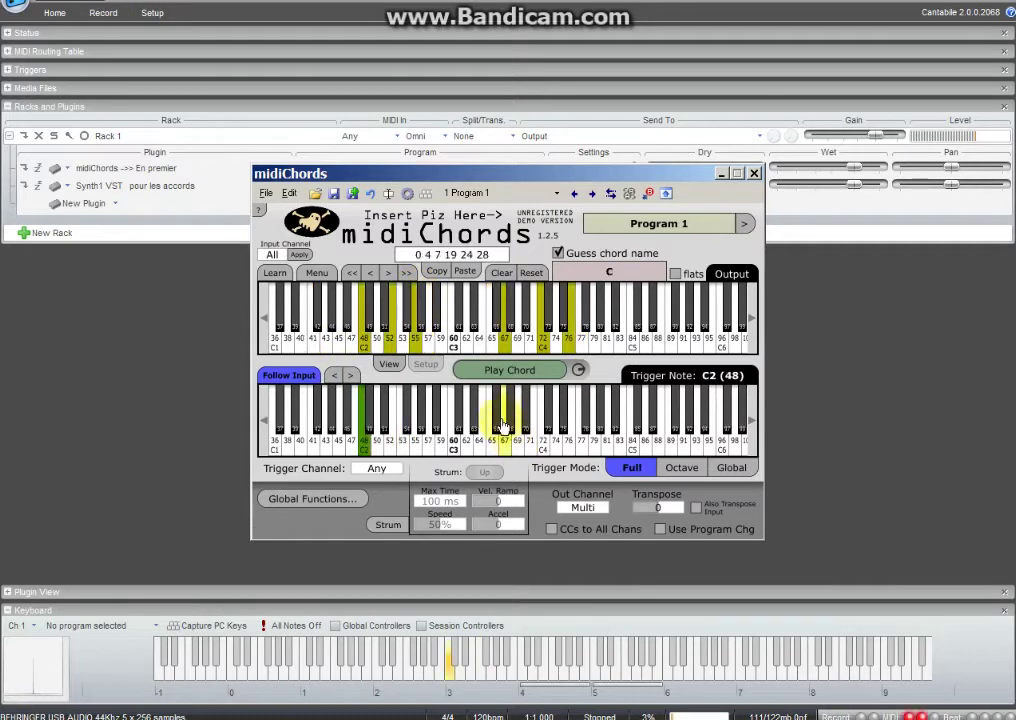
pyautogui.click(402, 339)
pyautogui.click(360, 342)
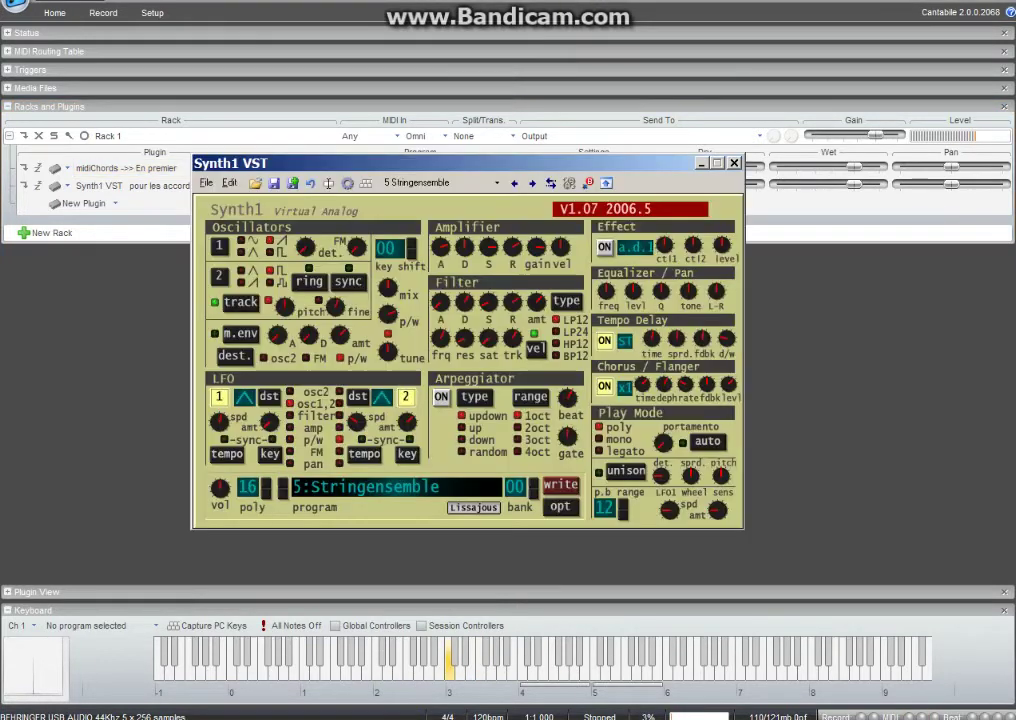
# Close the Synth1 editor, and move the midiChords window below the plugin rows before closing it
pyautogui.click(734, 162)
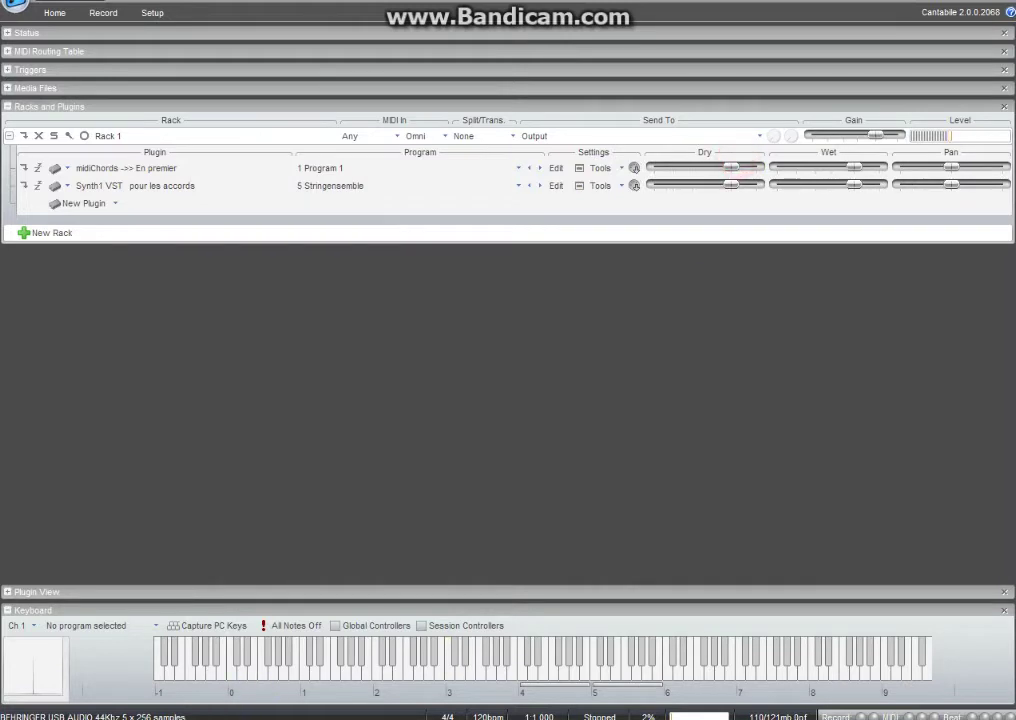
pyautogui.click(300, 626)
pyautogui.moveTo(551, 173); pyautogui.dragTo(626, 228)
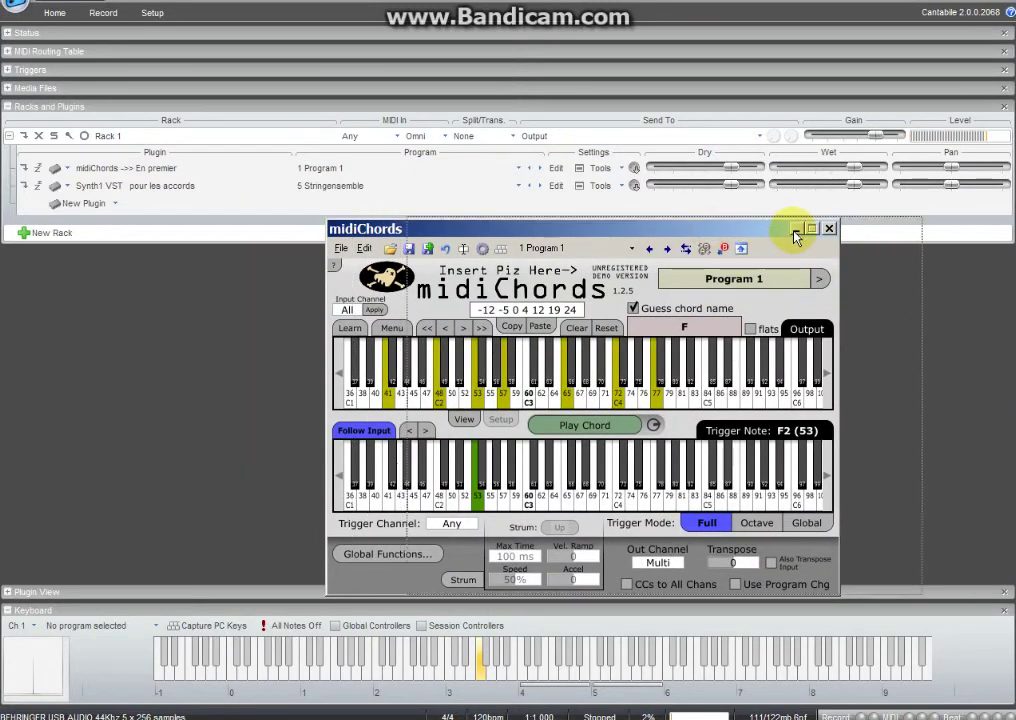
pyautogui.moveTo(794, 229); pyautogui.dragTo(878, 231)
pyautogui.click(911, 231)
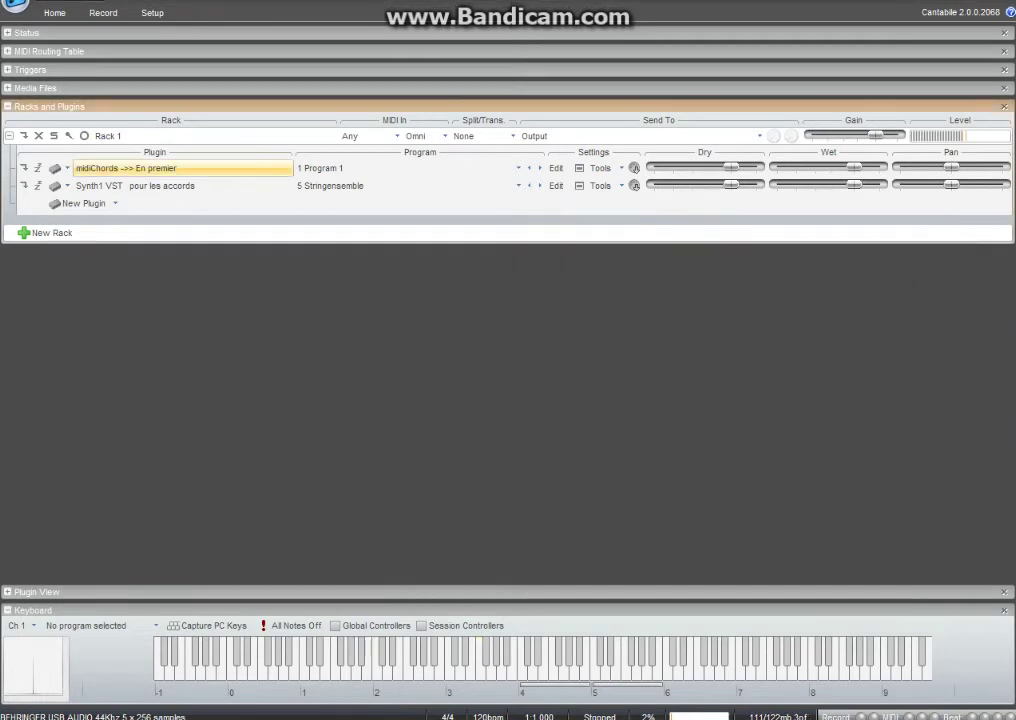
# Reopen midiChords and build a G major chord for trigger note G2 (55) with output notes including 43, 50, 55, 62, 67 and 71
pyautogui.click(300, 717)
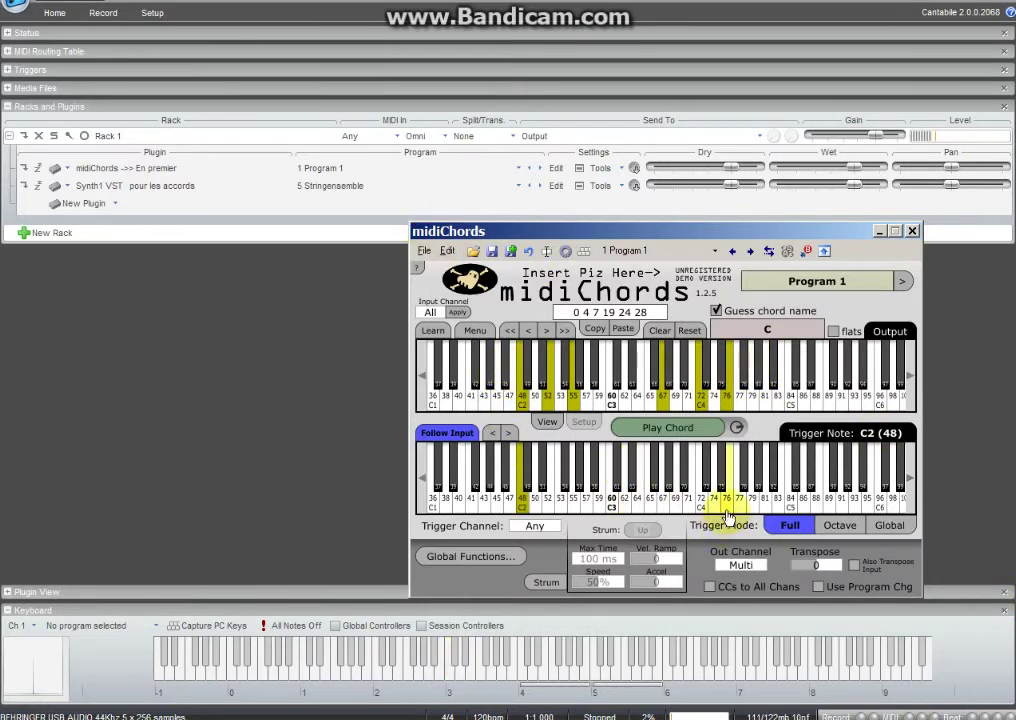
pyautogui.click(576, 404)
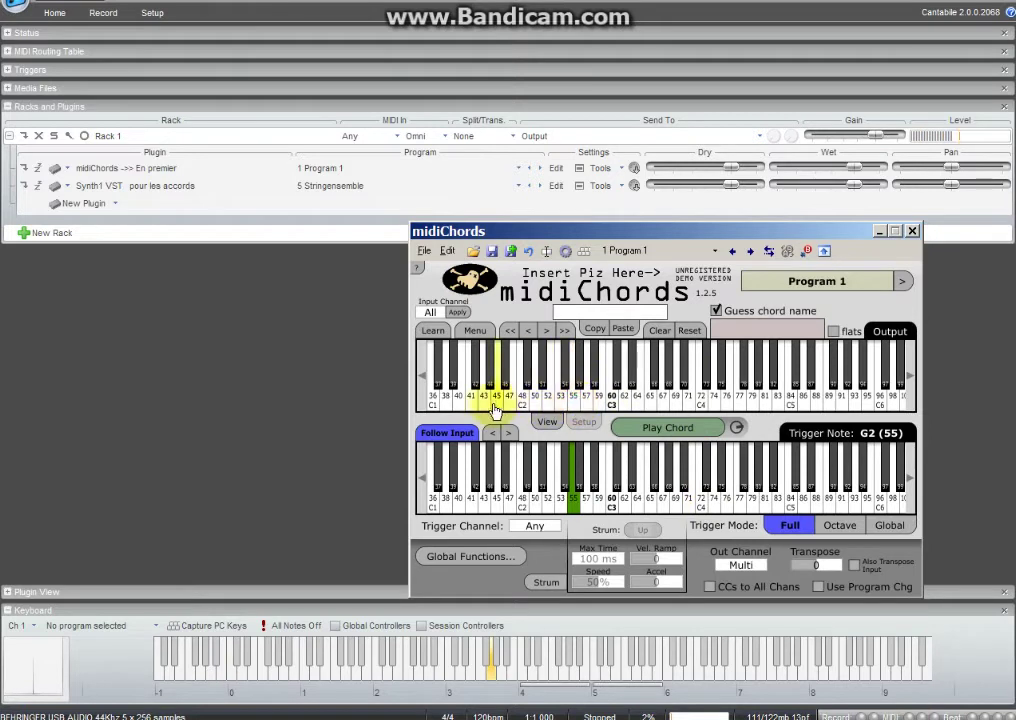
pyautogui.click(577, 400)
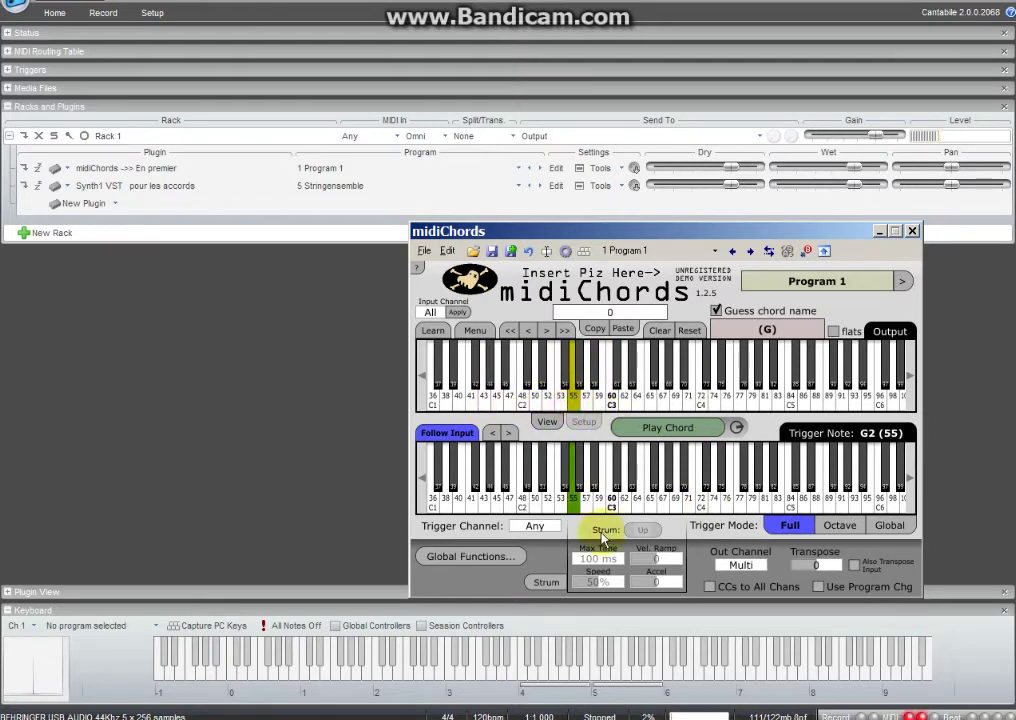
pyautogui.click(535, 398)
pyautogui.click(484, 388)
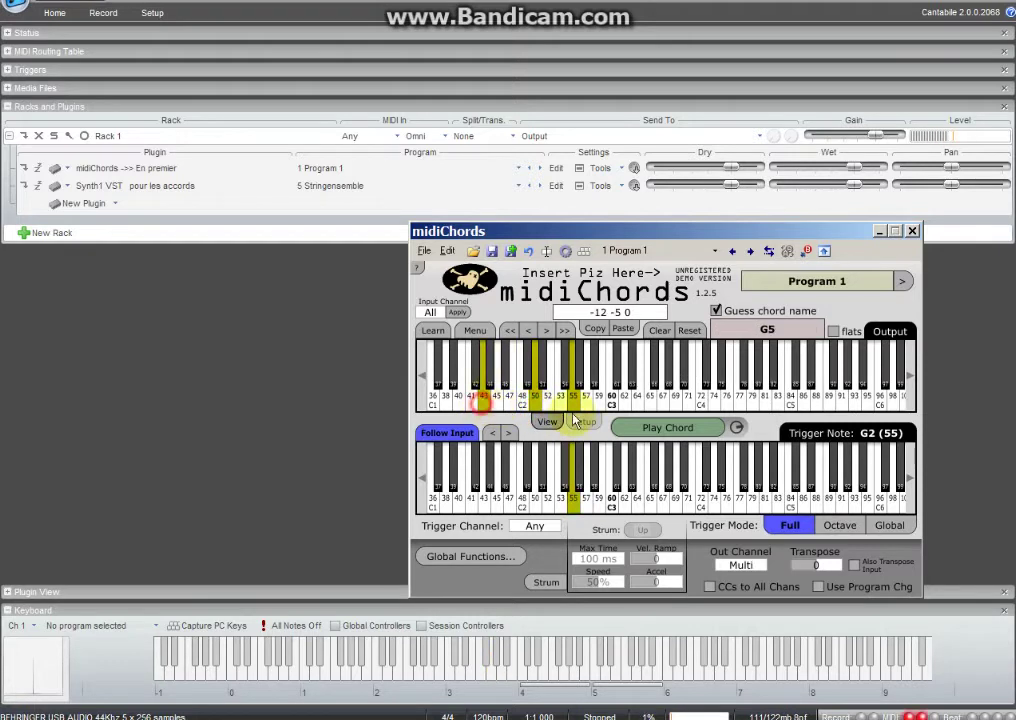
pyautogui.click(663, 406)
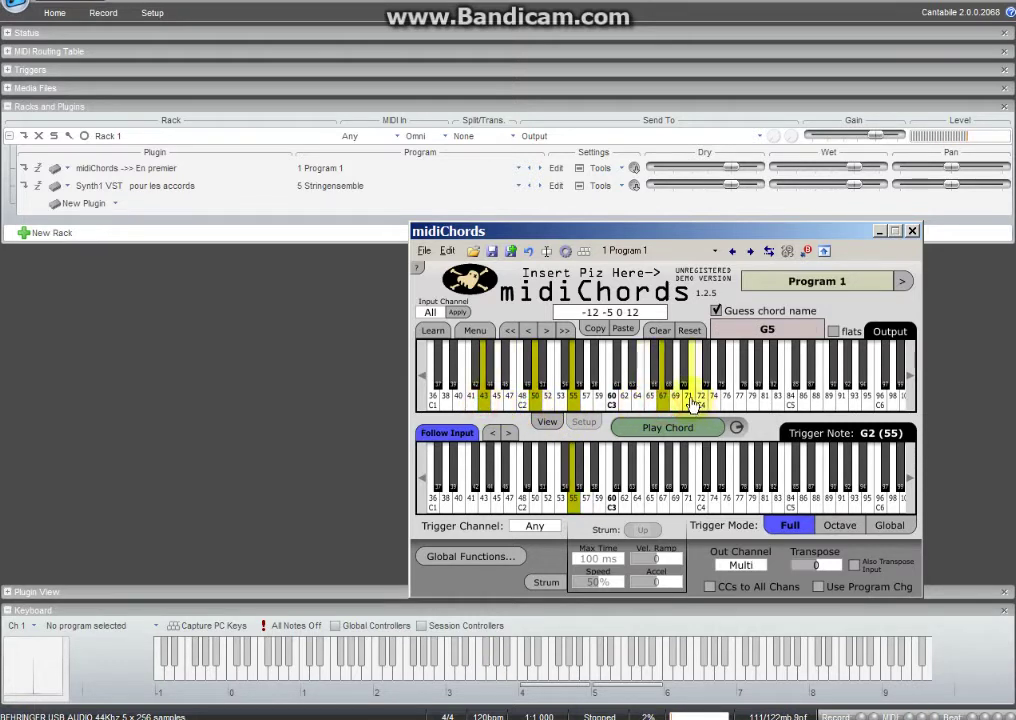
pyautogui.click(689, 404)
pyautogui.click(625, 403)
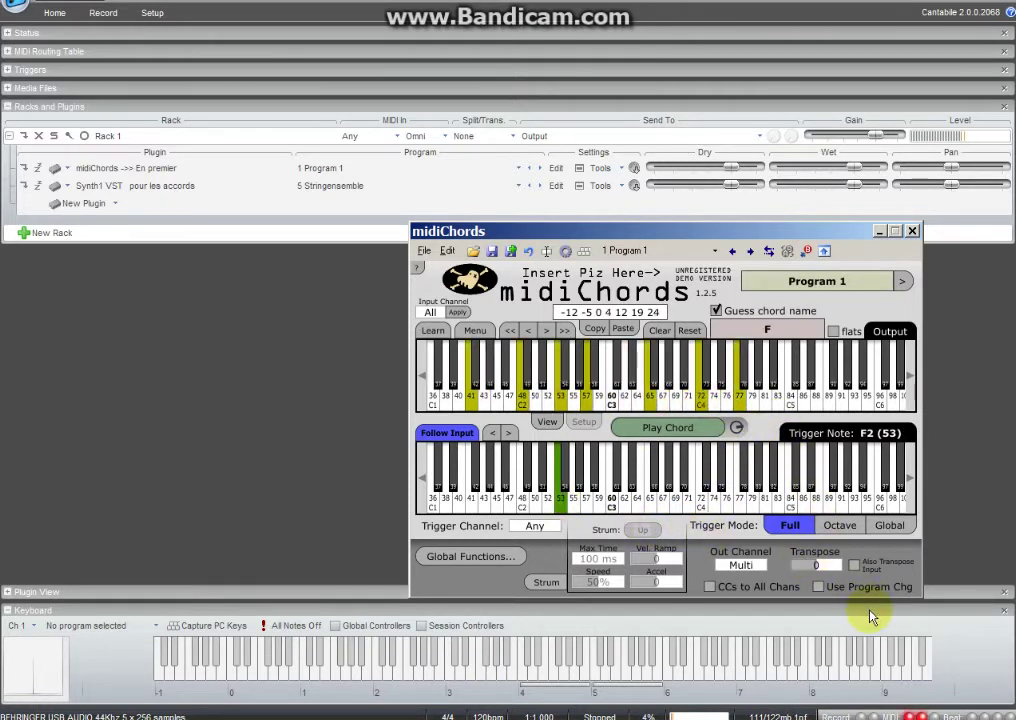
pyautogui.click(756, 405)
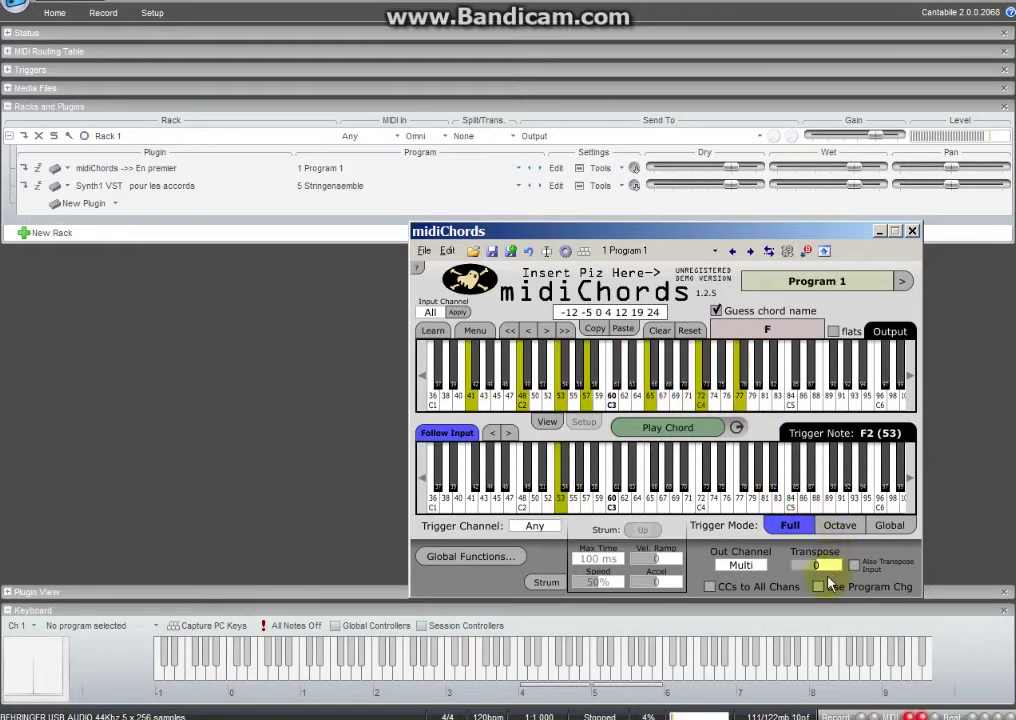
# Revise the C2 (48) chord by adding output note 60 and replacing output note 48 with 36
pyautogui.click(616, 398)
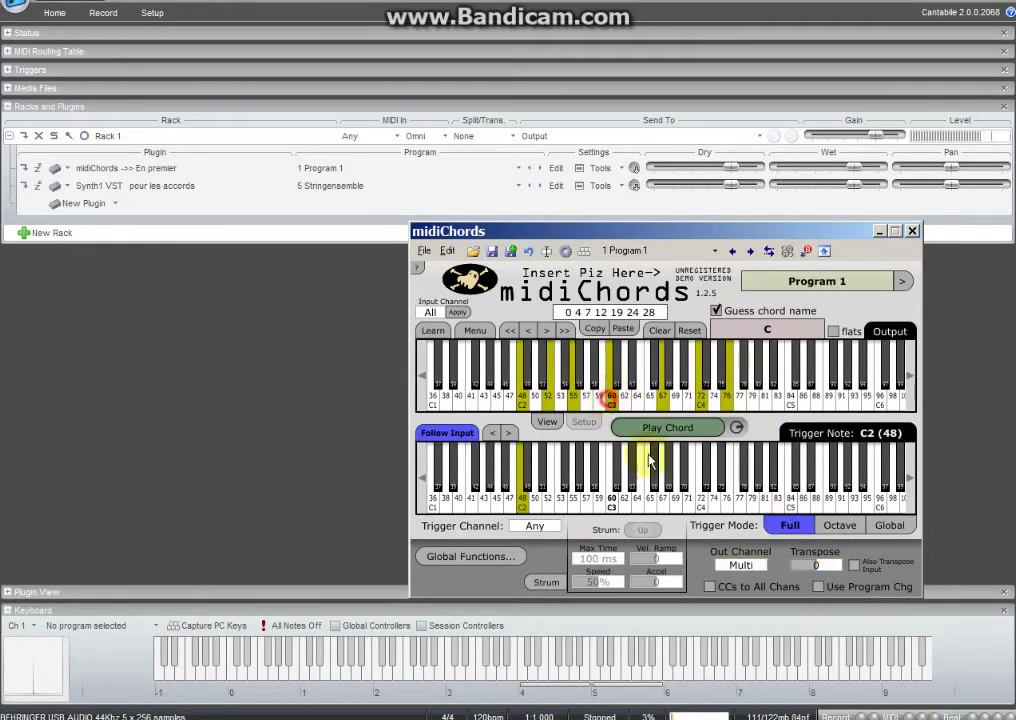
pyautogui.click(522, 405)
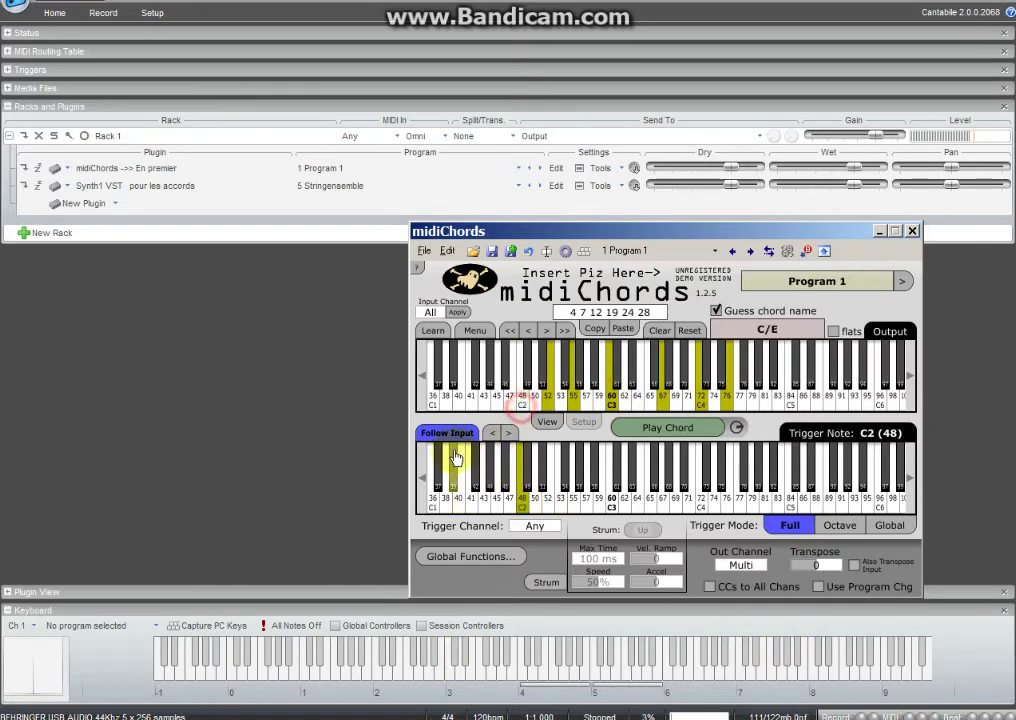
pyautogui.click(432, 400)
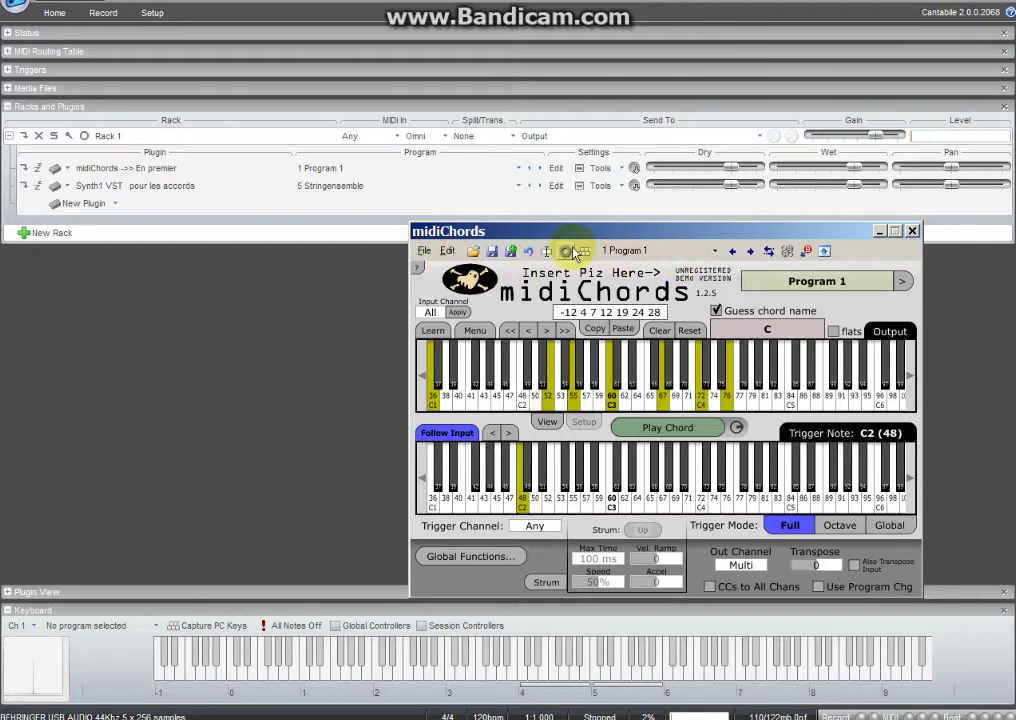
# Rename the current midiChords program "INTRO"
pyautogui.click(546, 252)
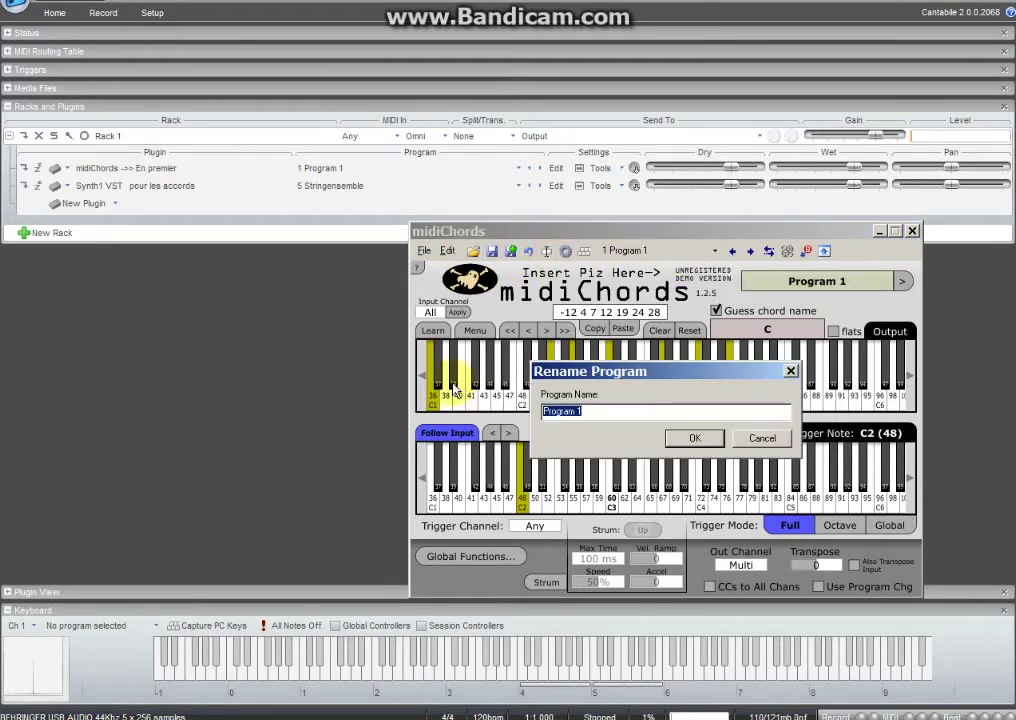
pyautogui.press('BackSpace')
pyautogui.write('INTRO')
pyautogui.press('Return')
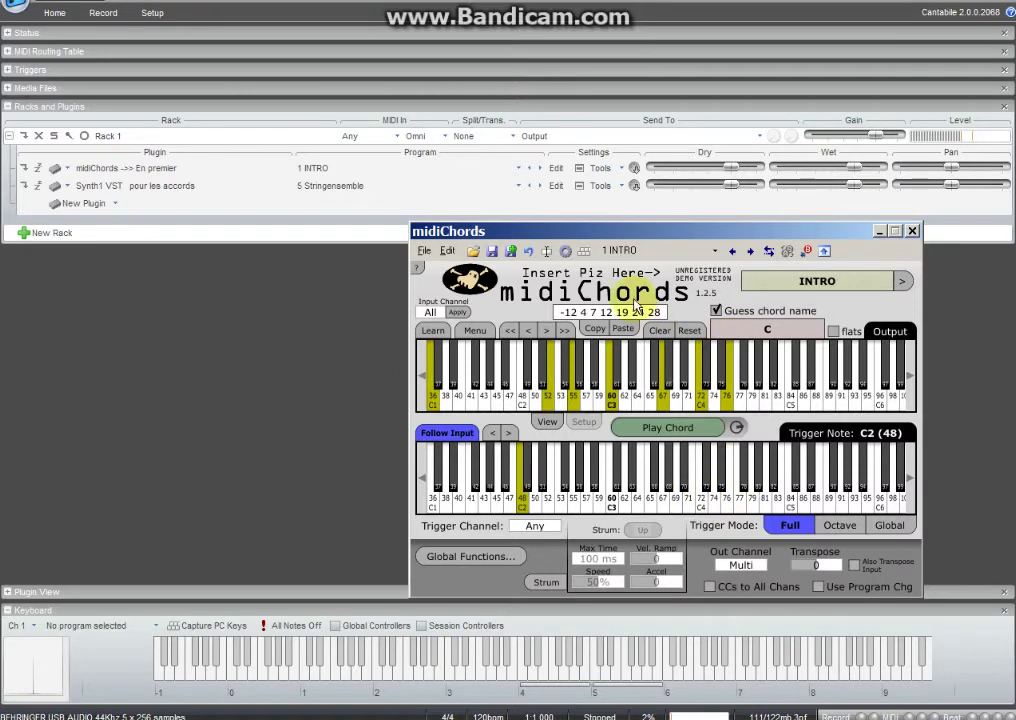
# In Program 2, build a C minor chord for trigger note C2 (48) with output notes 48, 51, 55, 60, 63, 67, 75 and 79
pyautogui.click(749, 252)
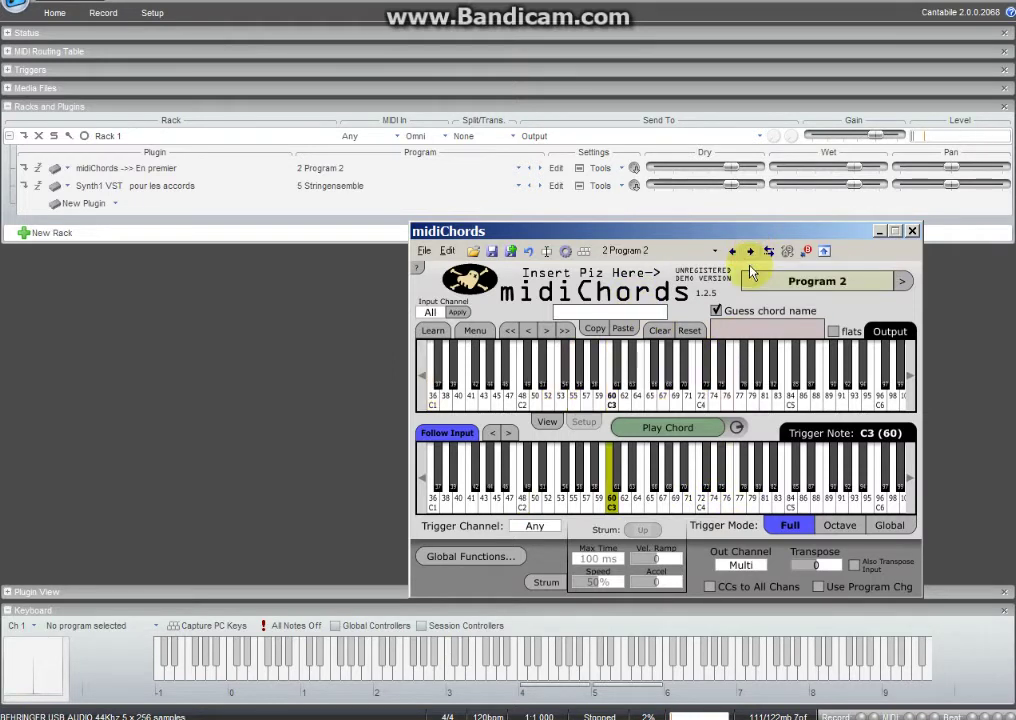
pyautogui.click(520, 505)
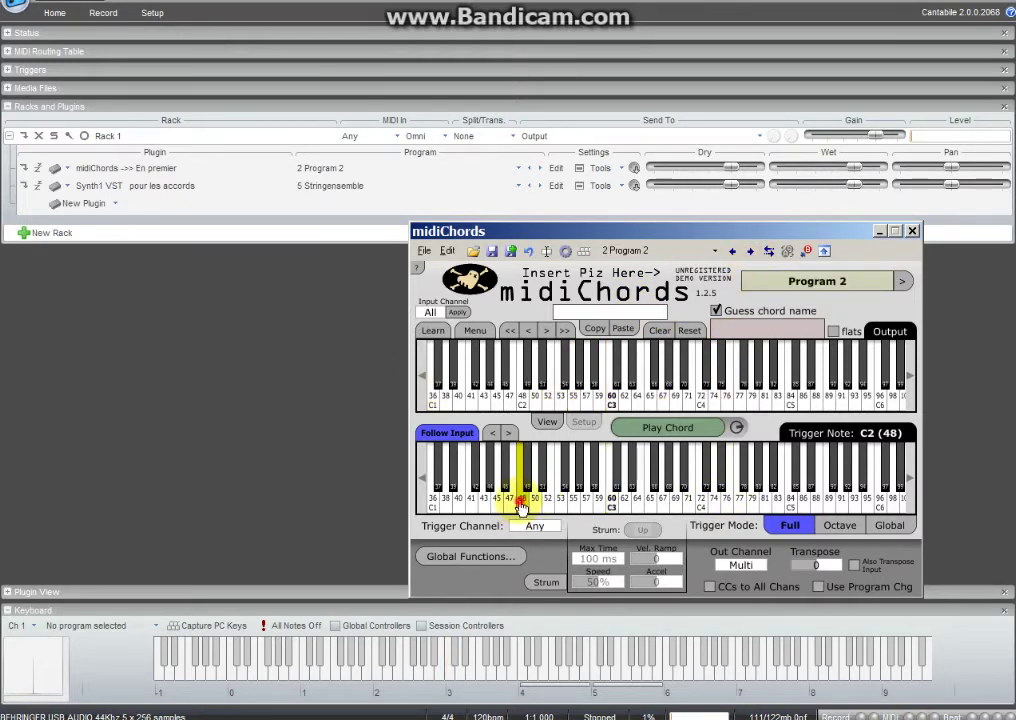
pyautogui.click(521, 382)
pyautogui.click(549, 382)
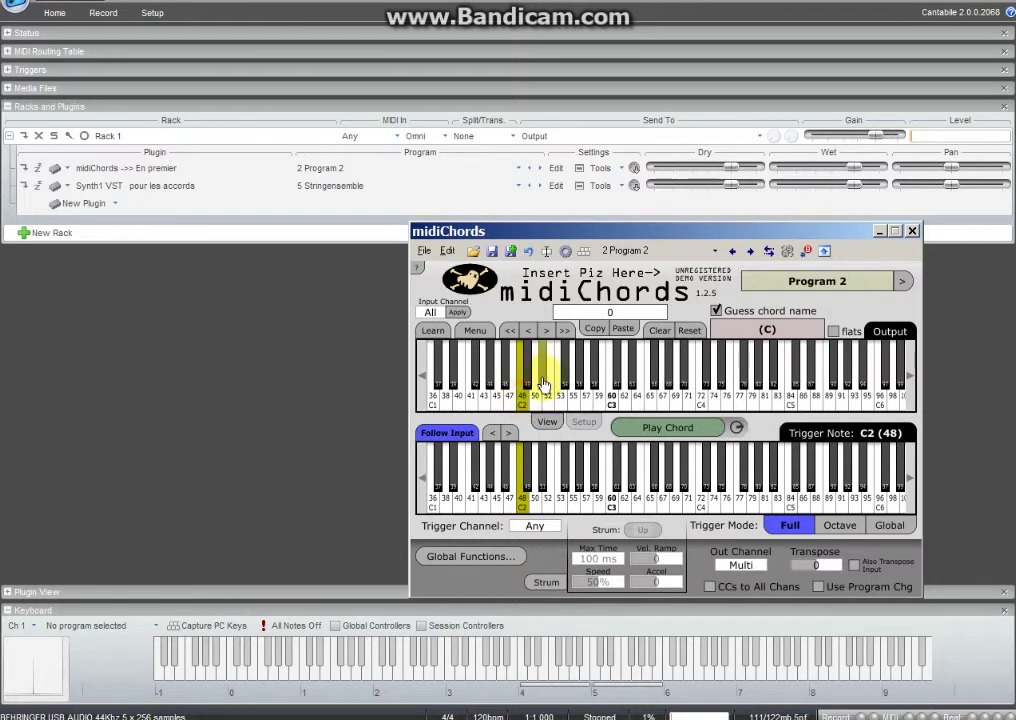
pyautogui.click(541, 380)
pyautogui.click(575, 402)
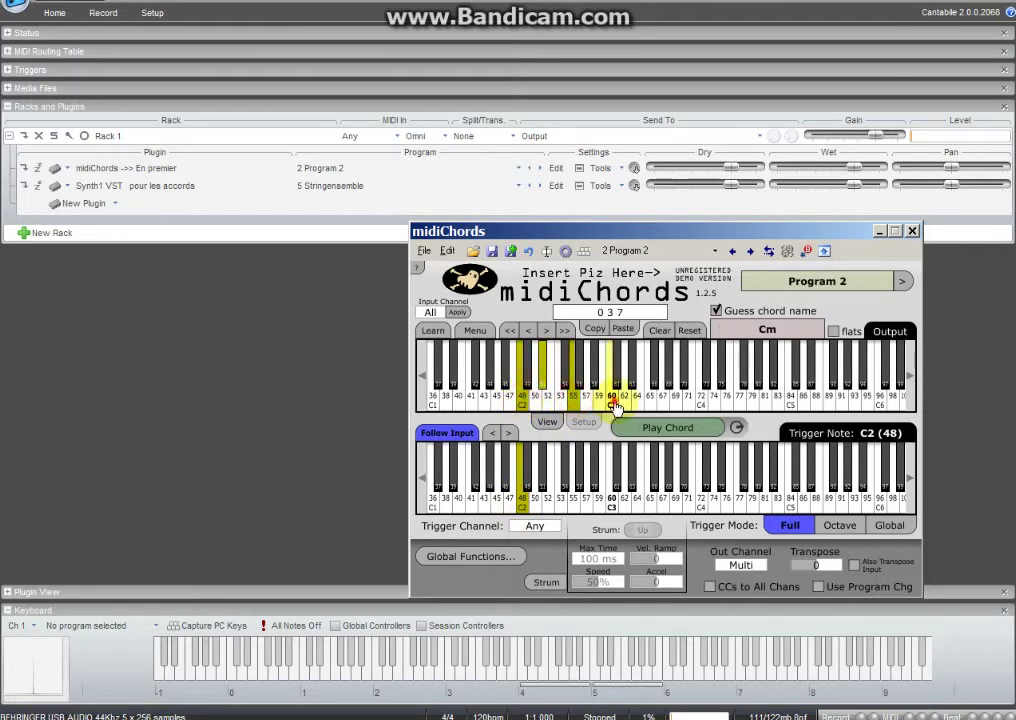
pyautogui.click(614, 405)
pyautogui.click(631, 378)
pyautogui.click(662, 398)
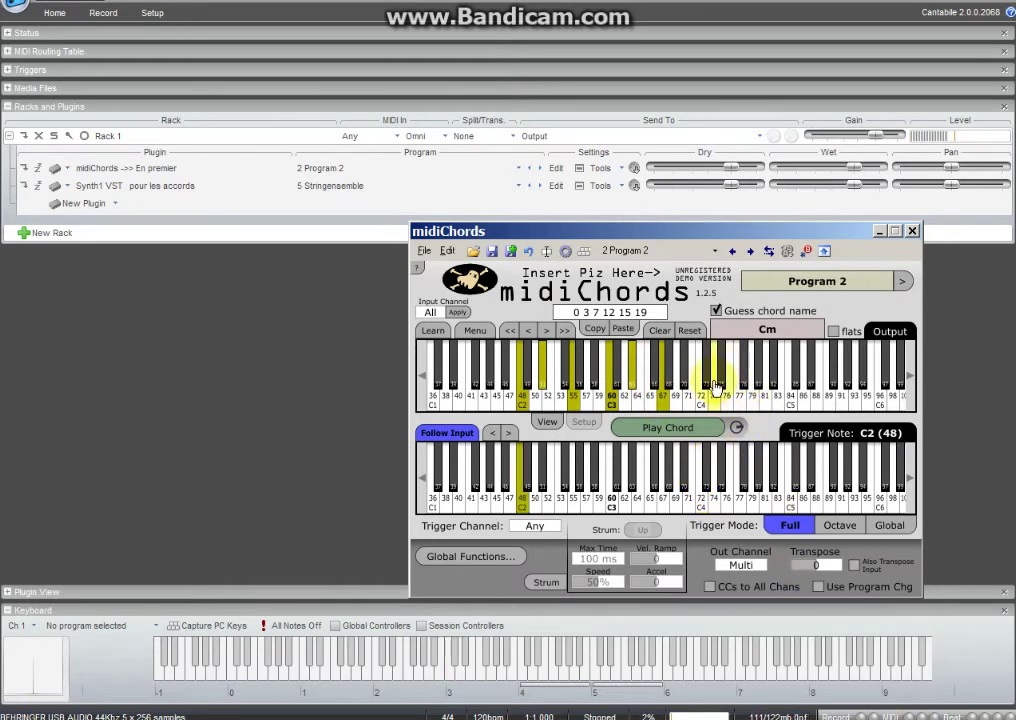
pyautogui.click(718, 384)
pyautogui.click(751, 398)
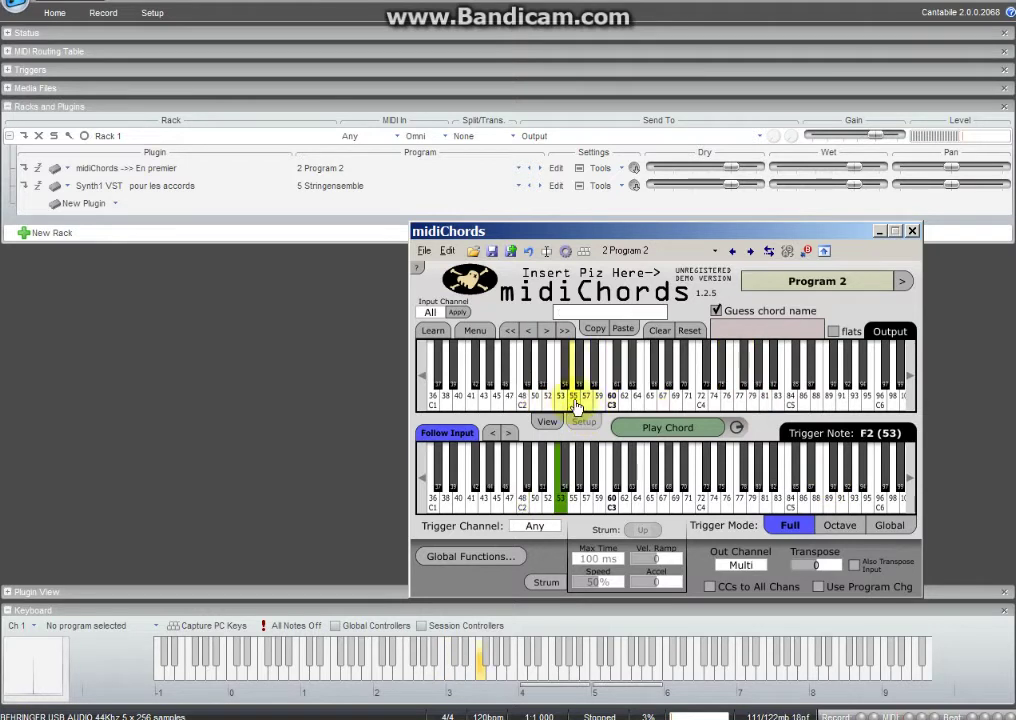
# Build an F minor chord for trigger note F2 (53) with output notes 41, 53, 65, 68, 72 and 77
pyautogui.click(558, 355)
pyautogui.click(650, 392)
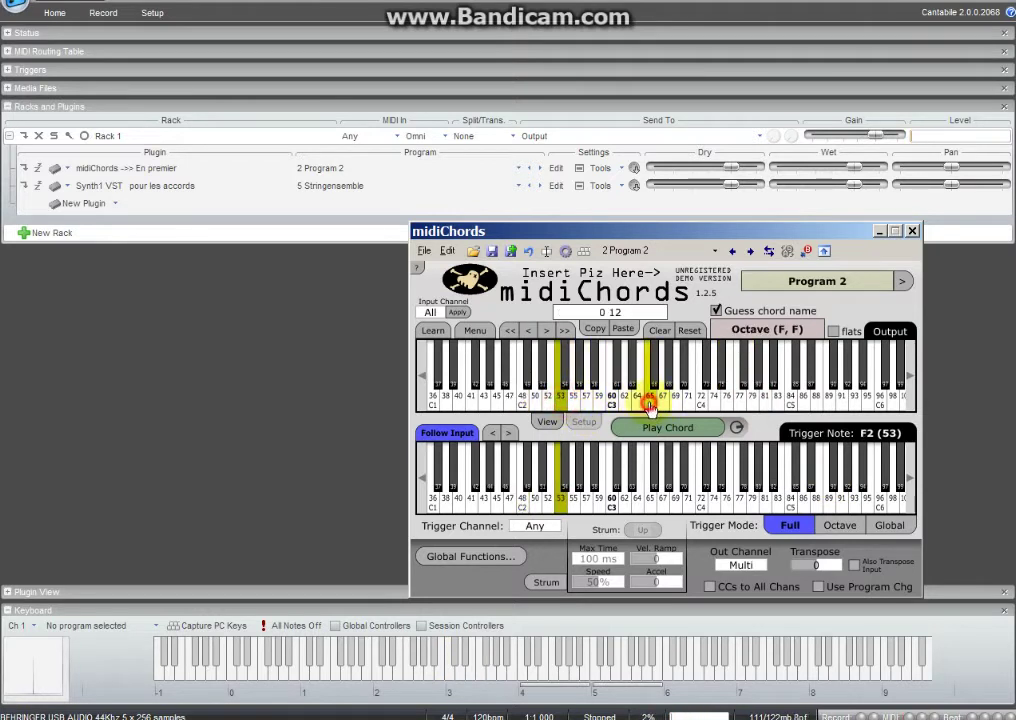
pyautogui.click(670, 385)
pyautogui.click(705, 405)
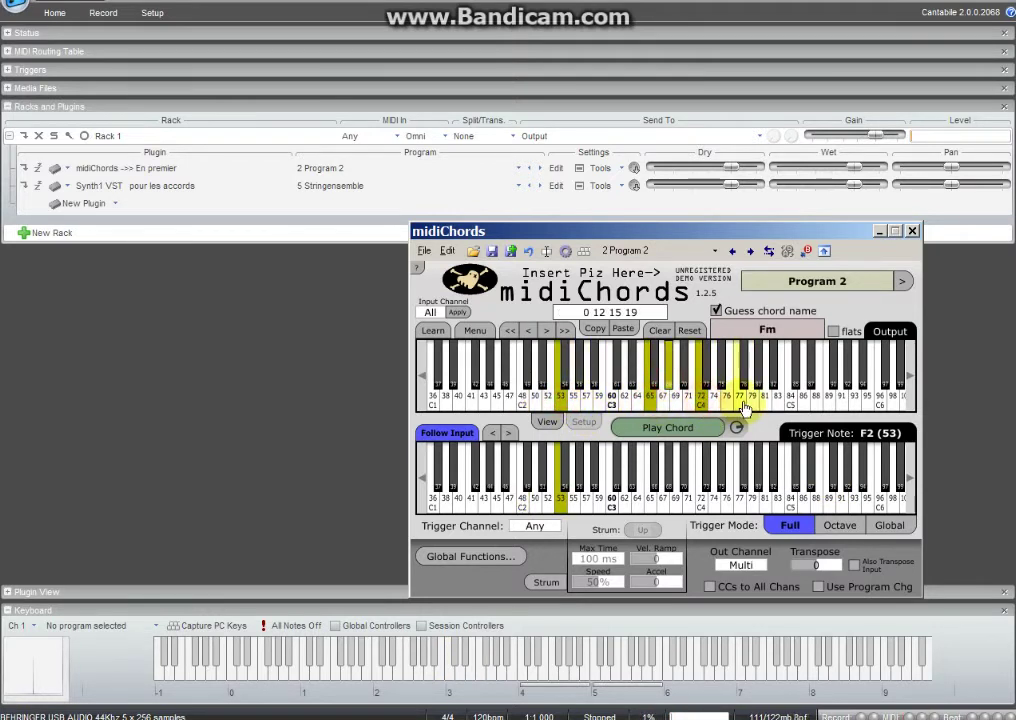
pyautogui.click(744, 400)
pyautogui.click(470, 395)
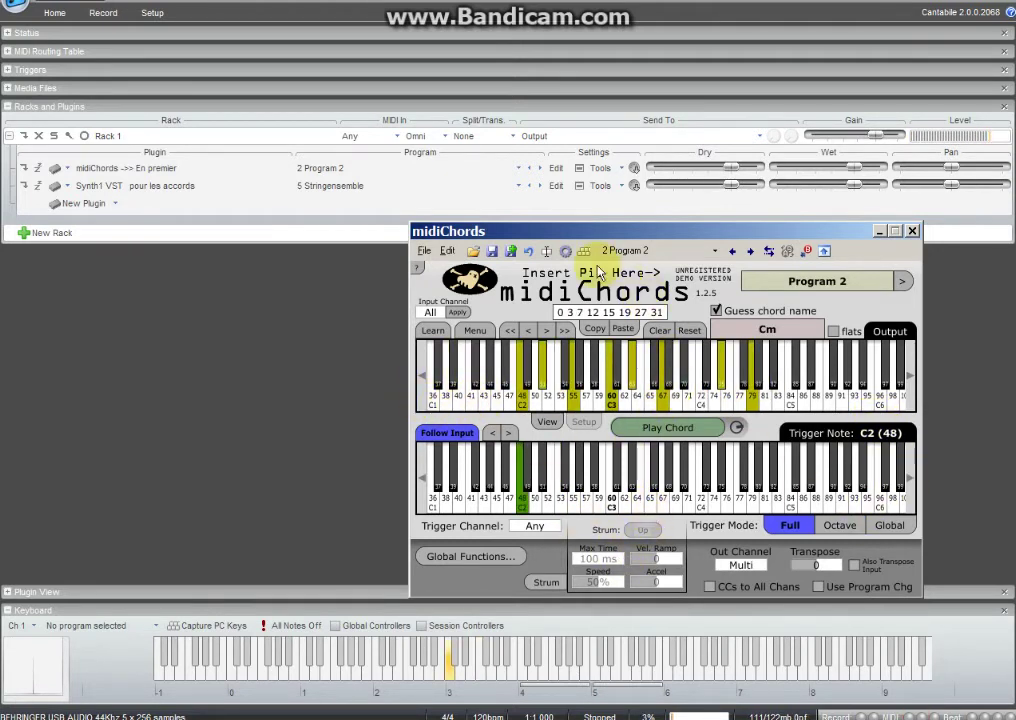
# Rename Program 2 "REFAINE EN MINEUR"
pyautogui.click(545, 251)
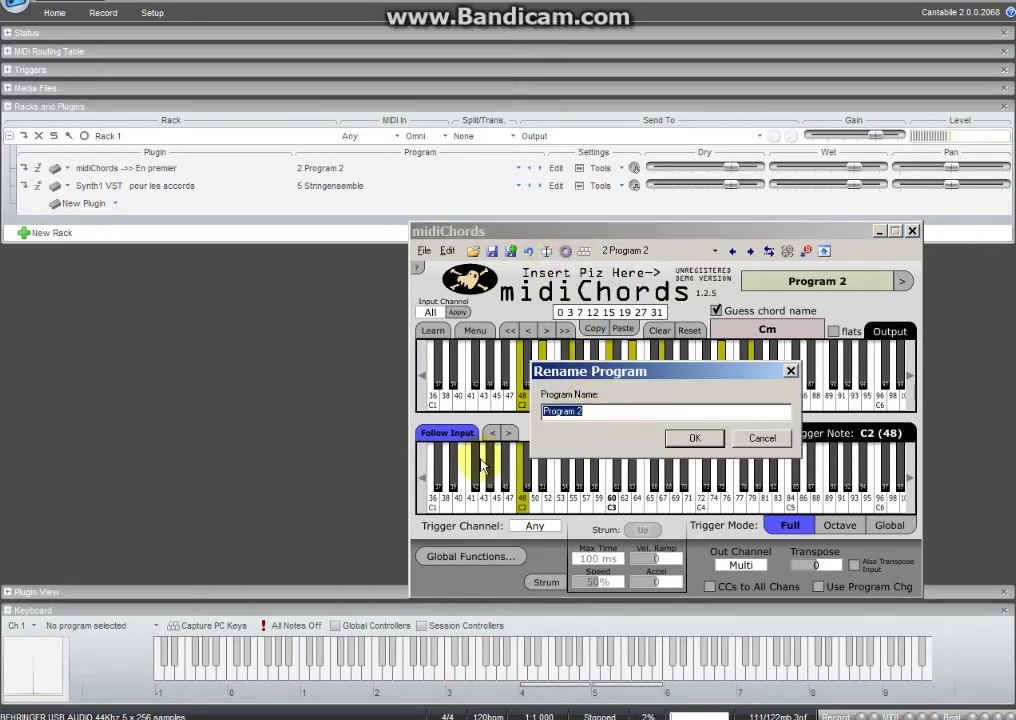
pyautogui.write('REFAINE E')
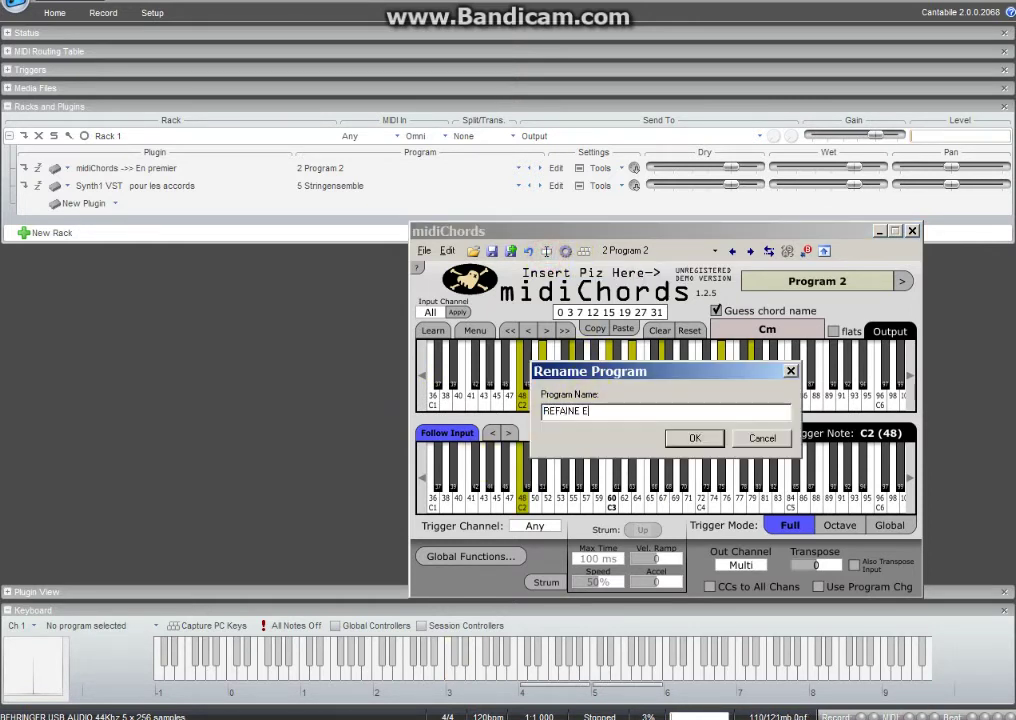
pyautogui.write('N MINEUR')
pyautogui.press('Return')
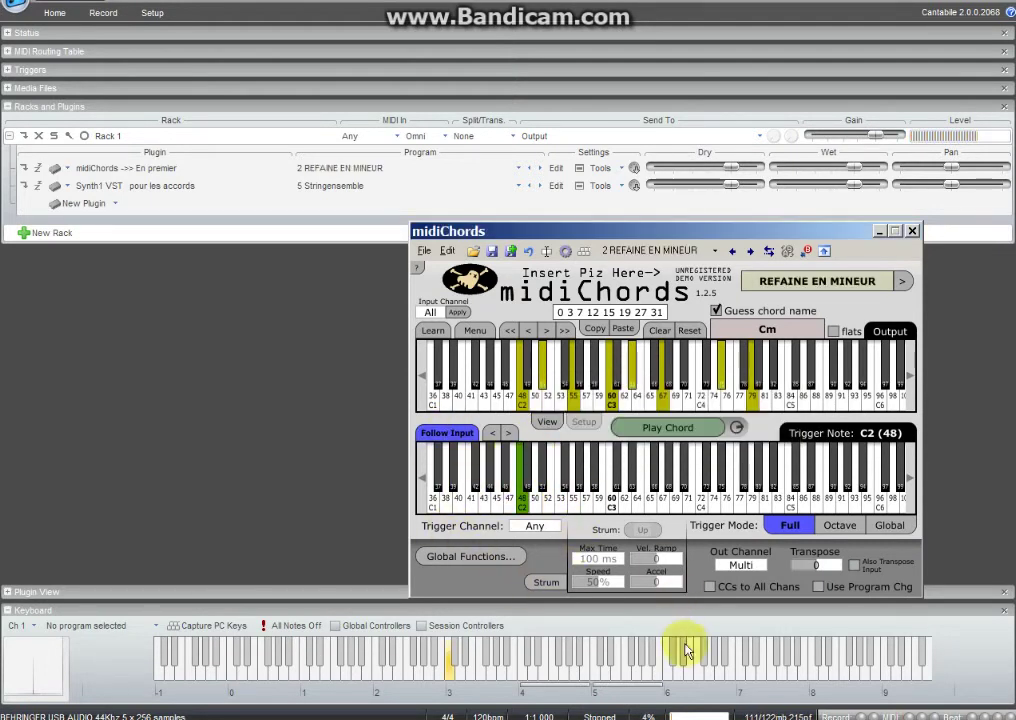
pyautogui.click(295, 659)
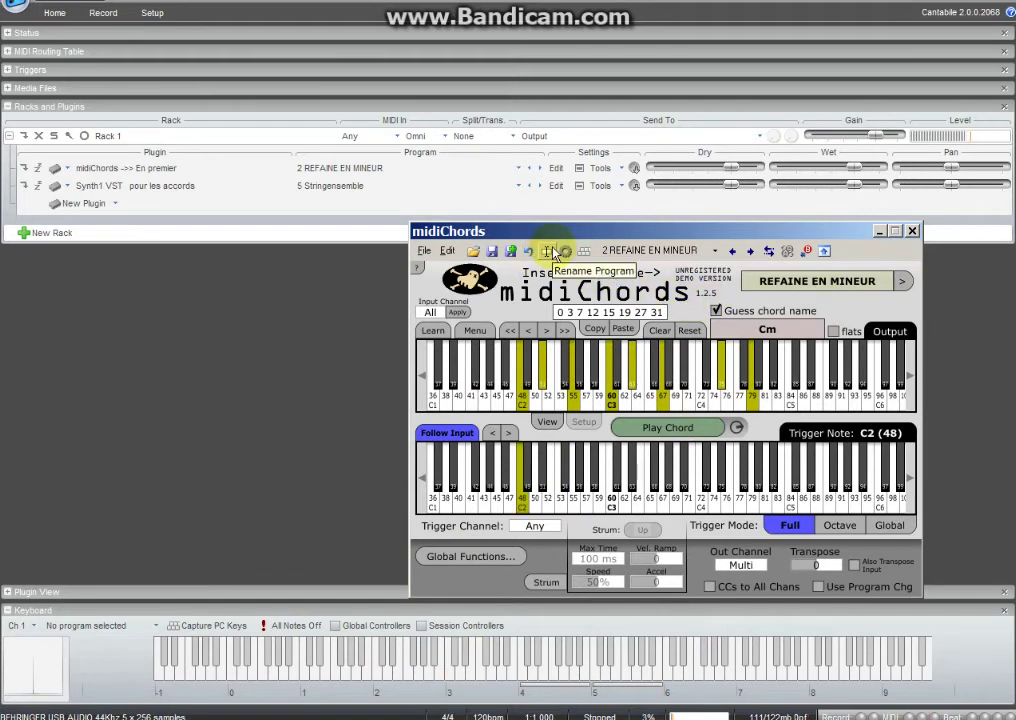
# Correct the spelling of the second program's name to "REFRAIN EN MINEUR"
pyautogui.click(550, 250)
pyautogui.moveTo(573, 411); pyautogui.dragTo(581, 411)
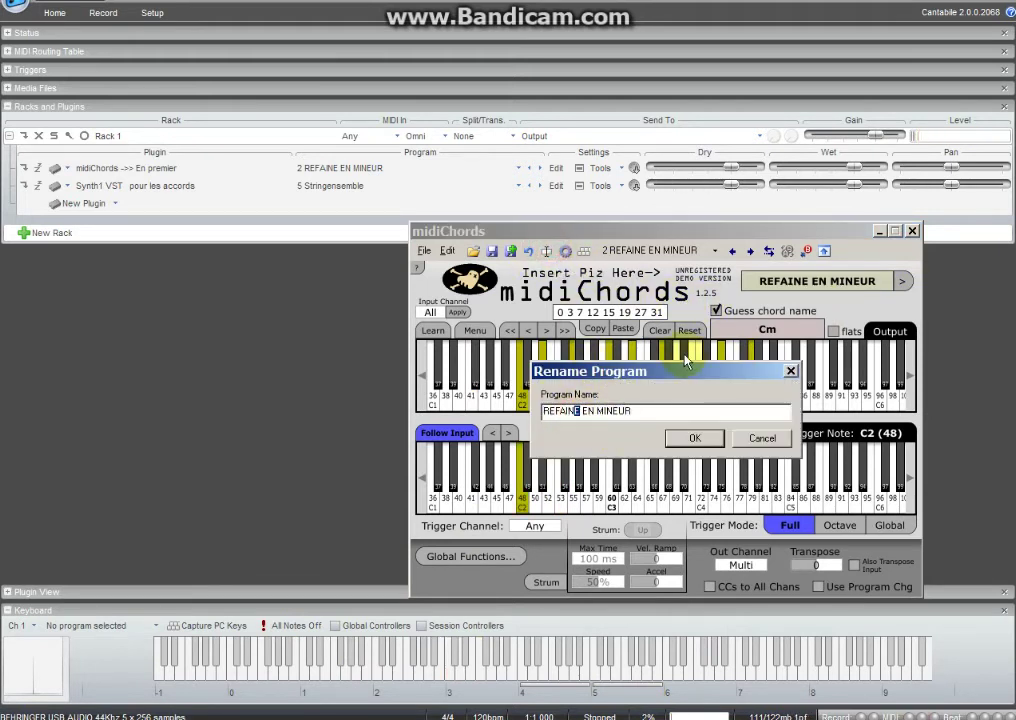
pyautogui.press('BackSpace')
pyautogui.click(692, 439)
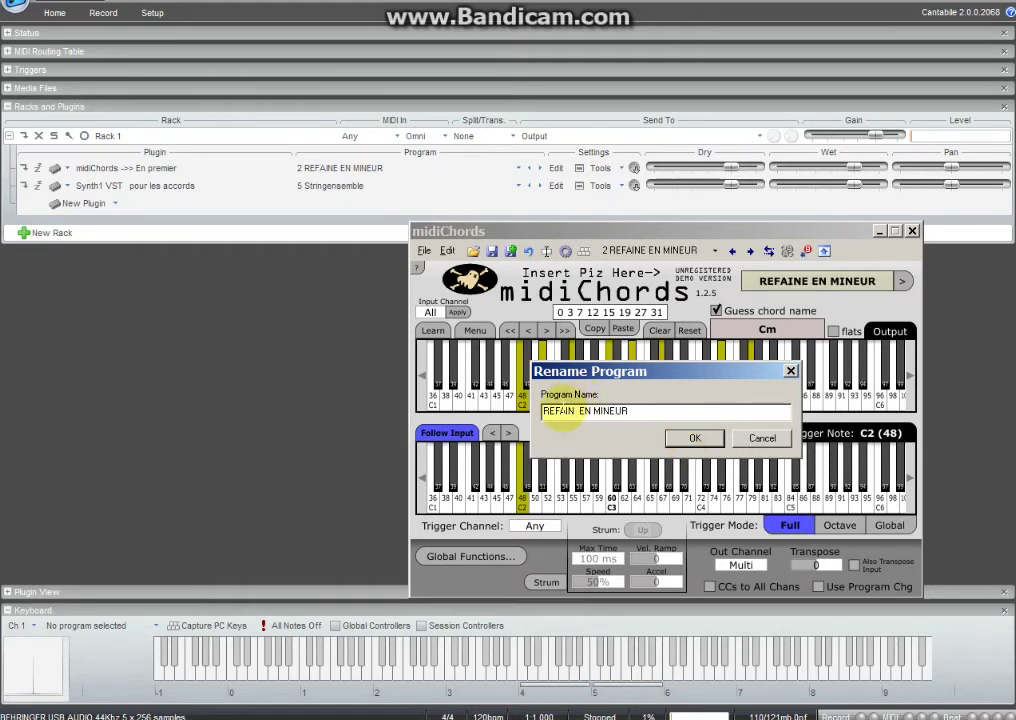
pyautogui.write('R')
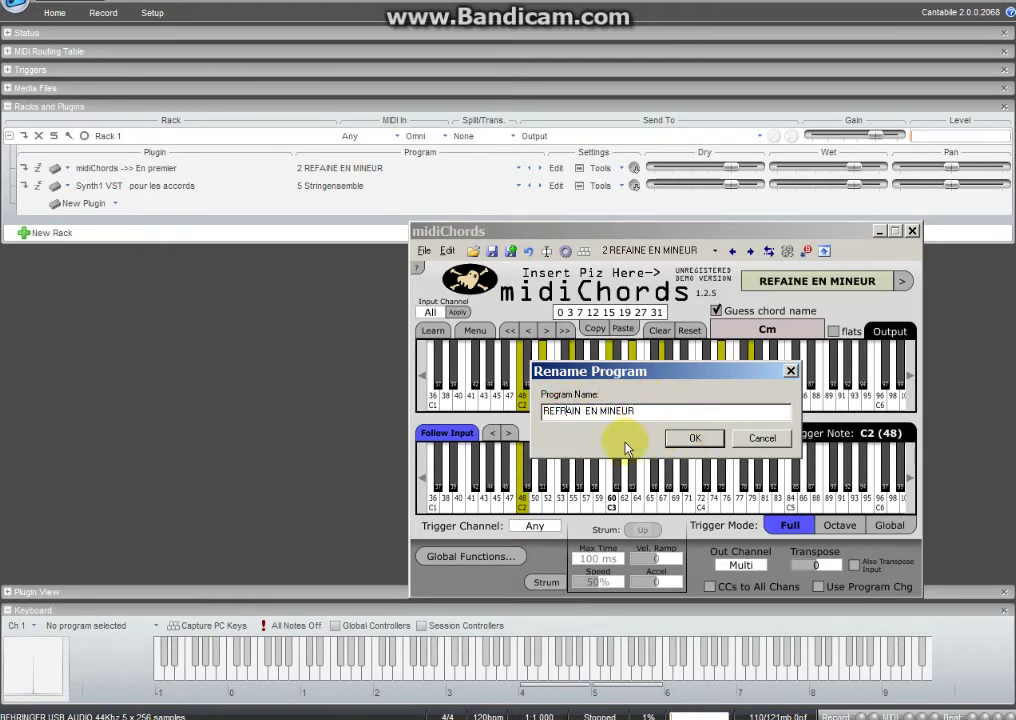
pyautogui.click(676, 441)
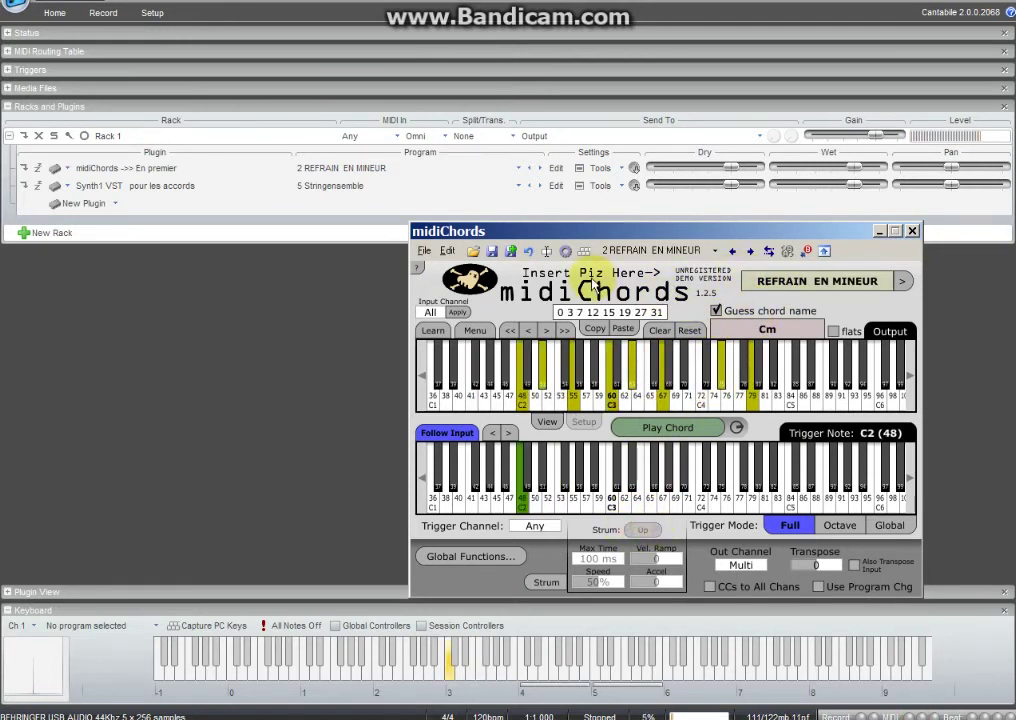
# Switch back and forth between the INTRO and REFRAIN EN MINEUR programs to compare their chords for the same trigger notes
pyautogui.click(733, 251)
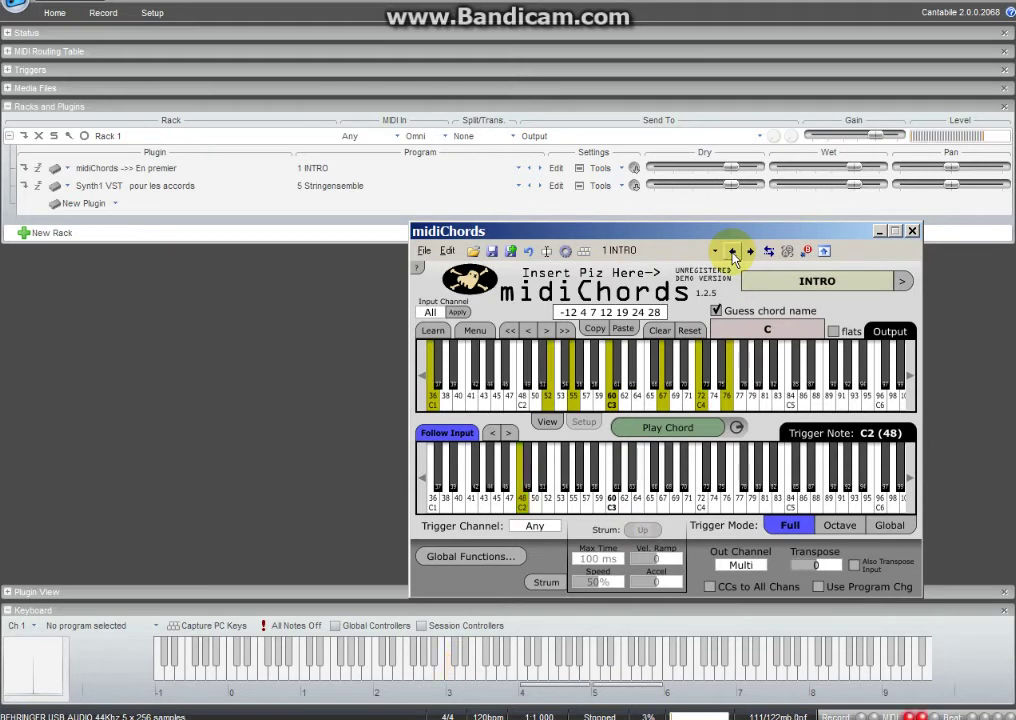
pyautogui.click(749, 253)
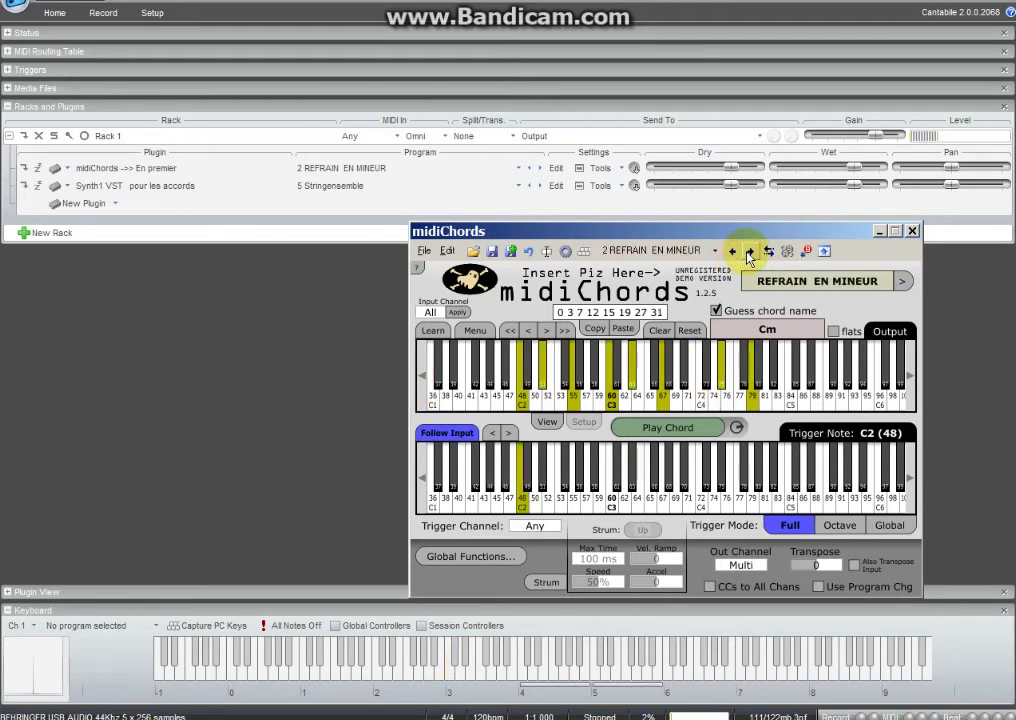
pyautogui.click(733, 252)
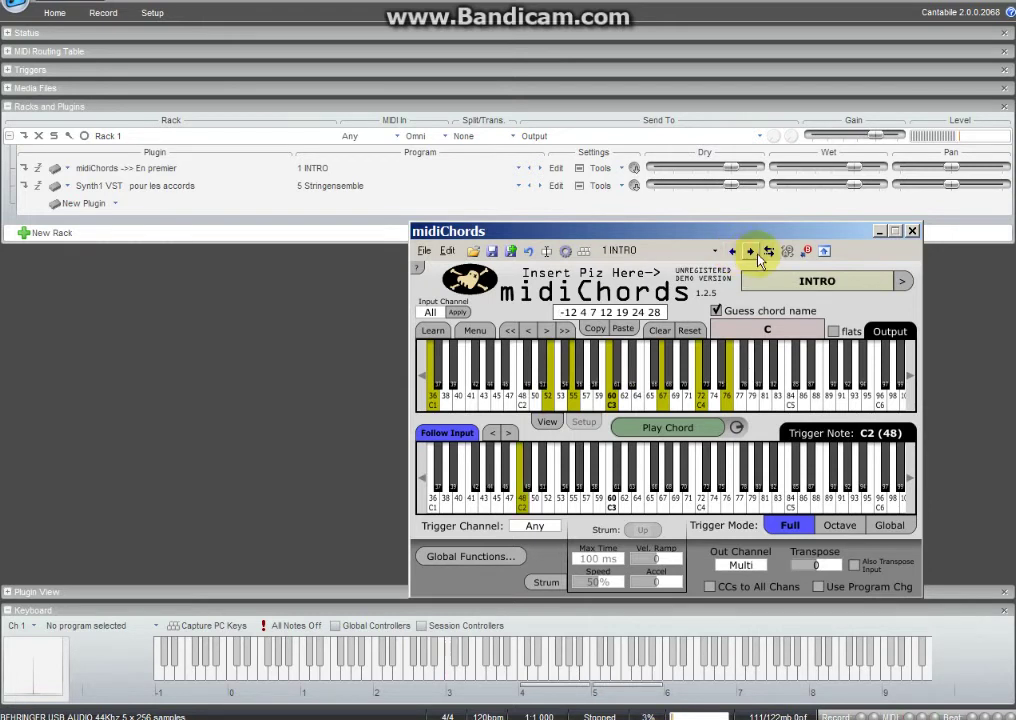
pyautogui.click(750, 252)
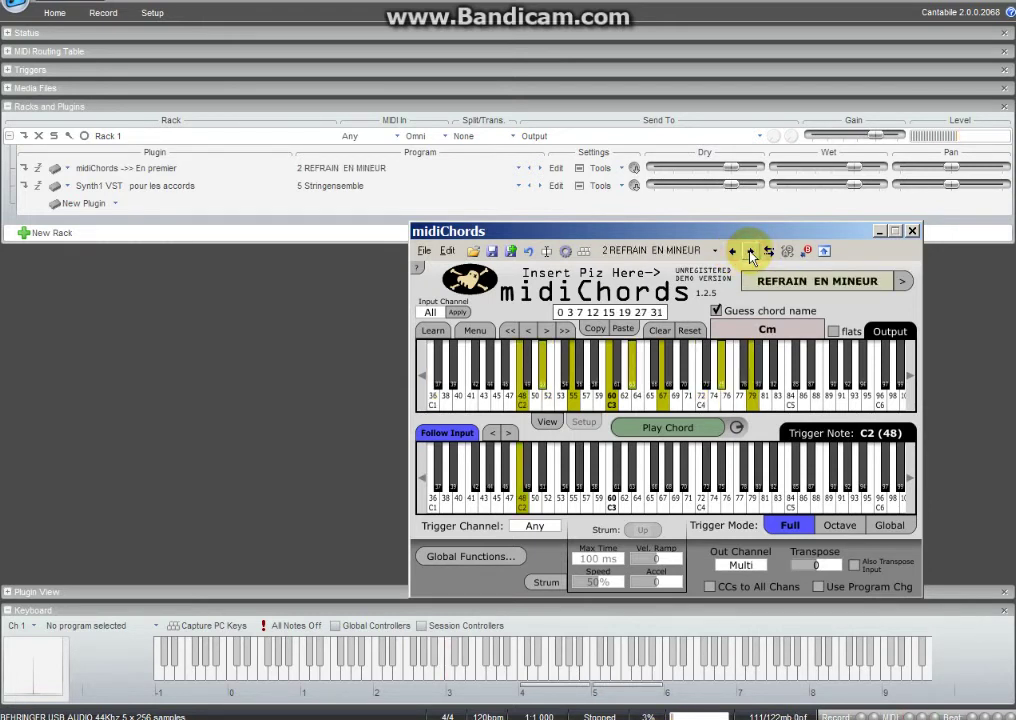
pyautogui.click(733, 252)
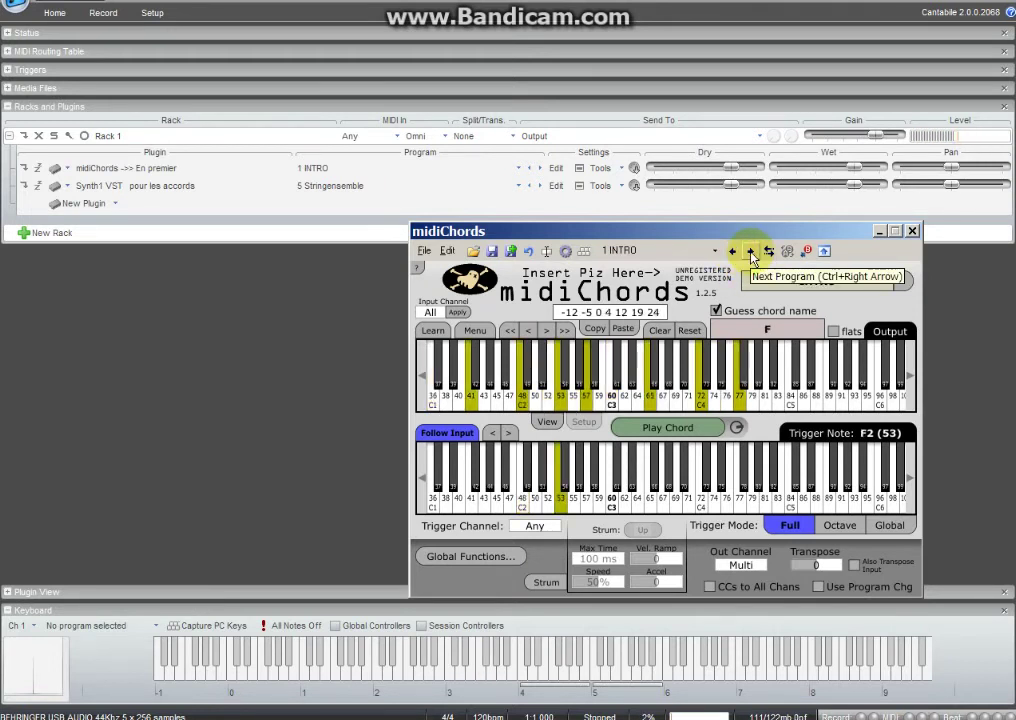
pyautogui.click(750, 252)
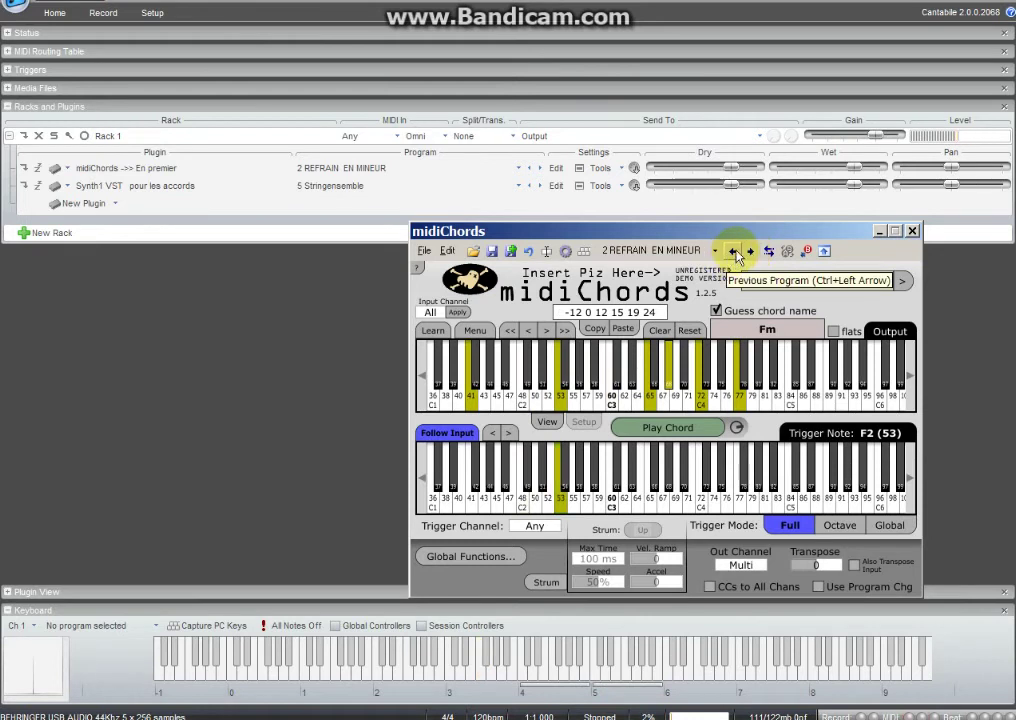
# Check the INTRO program's chord against REFRAIN EN MINEUR once more and dismiss the midiChords editor
pyautogui.click(734, 251)
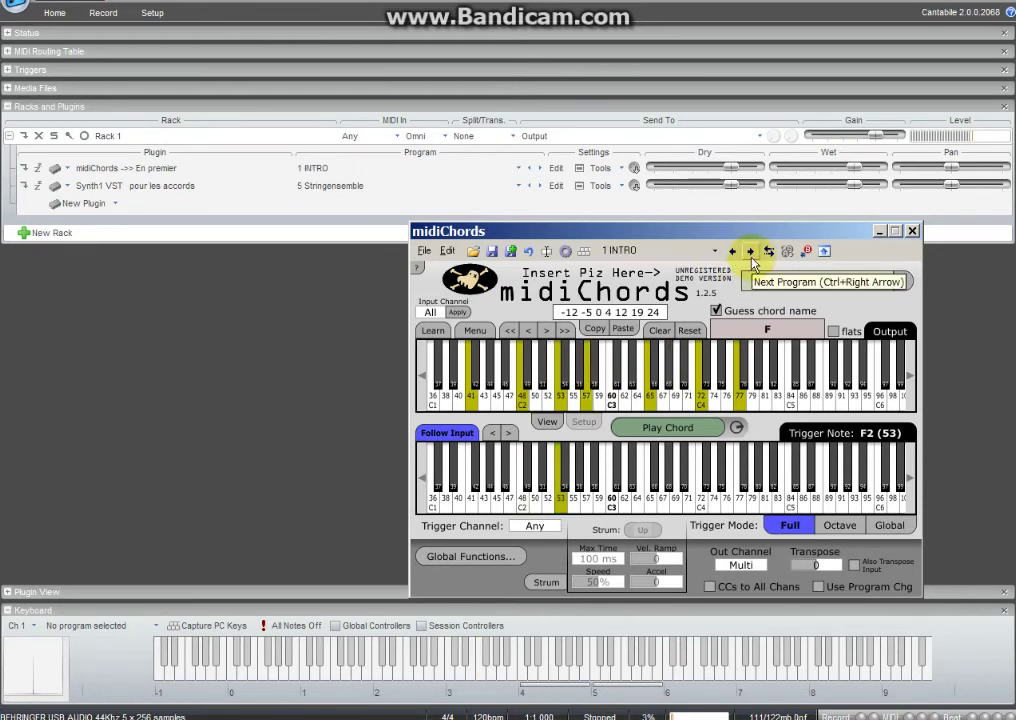
pyautogui.click(750, 252)
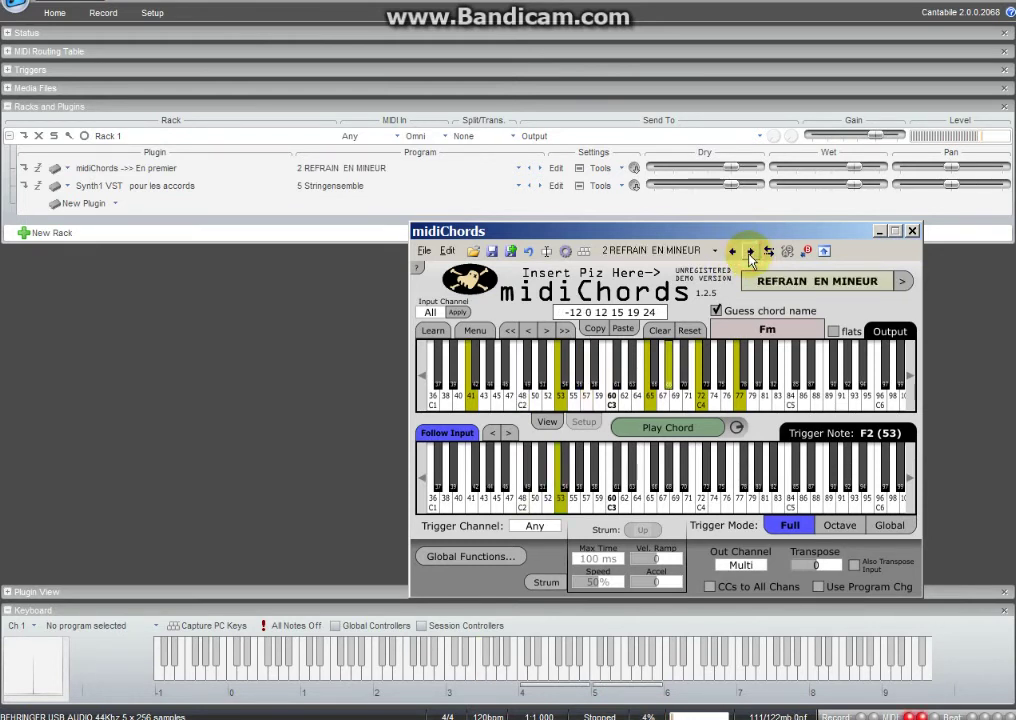
pyautogui.click(295, 302)
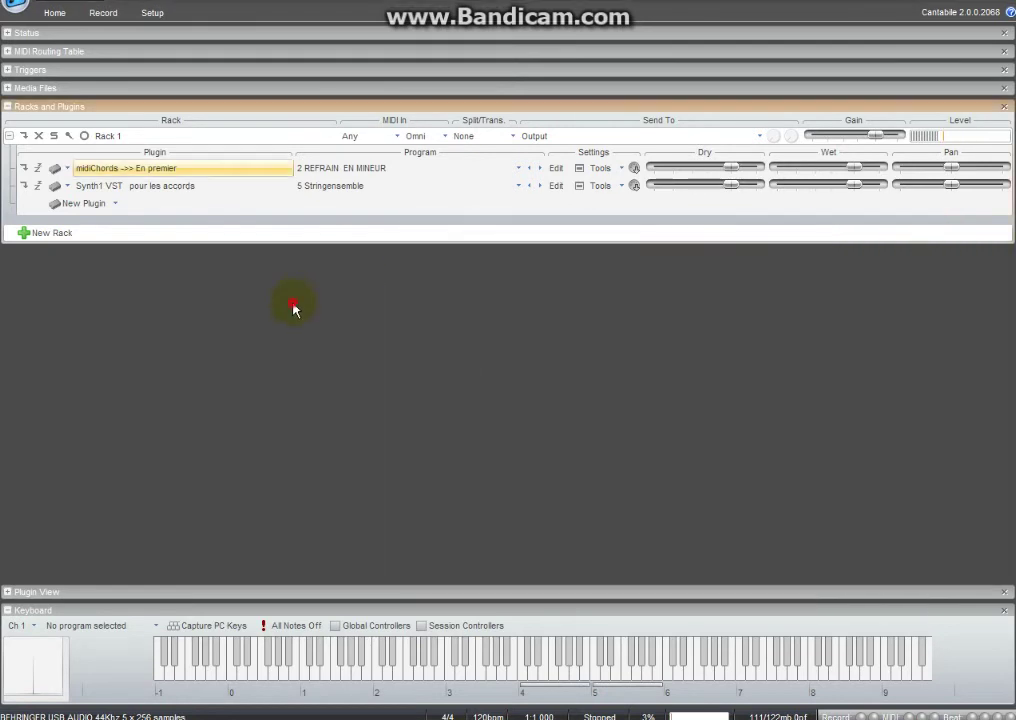
# Display the sub-sessions list and save a new sub-session named "INTRO" with bank number 0 and program number 1
pyautogui.click(44, 14)
pyautogui.click(163, 62)
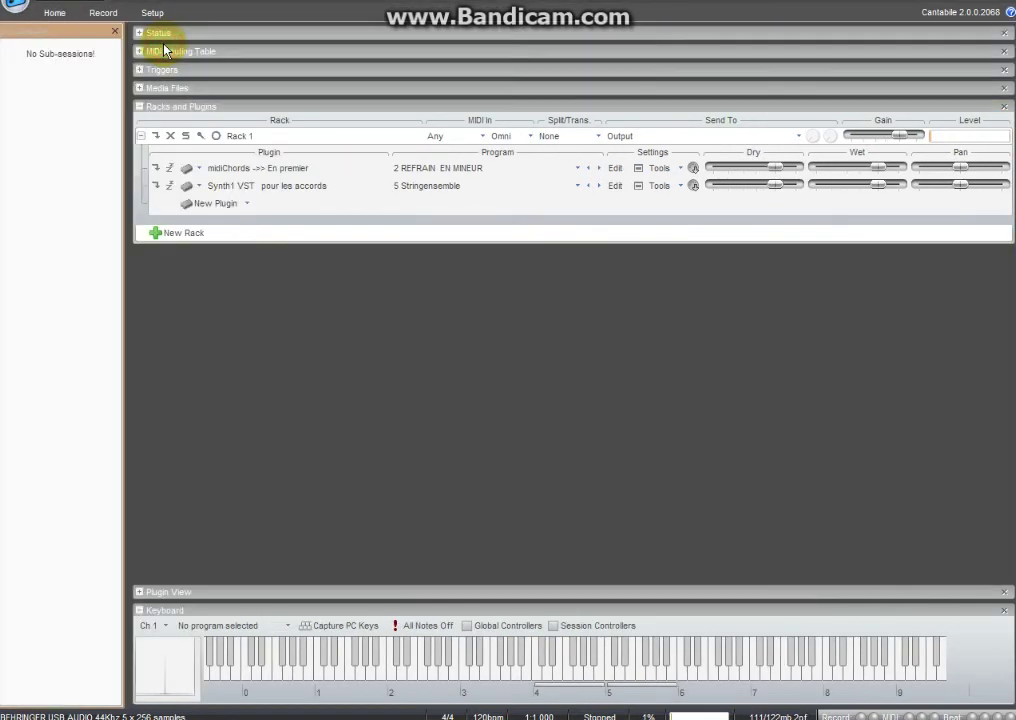
pyautogui.click(54, 13)
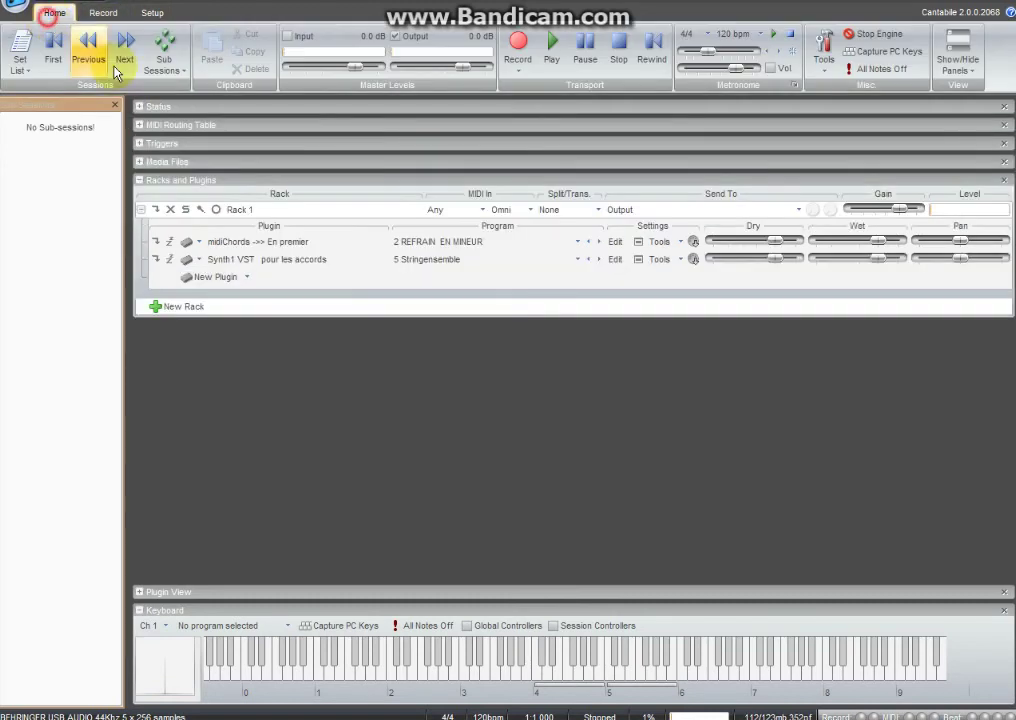
pyautogui.click(162, 66)
pyautogui.click(265, 285)
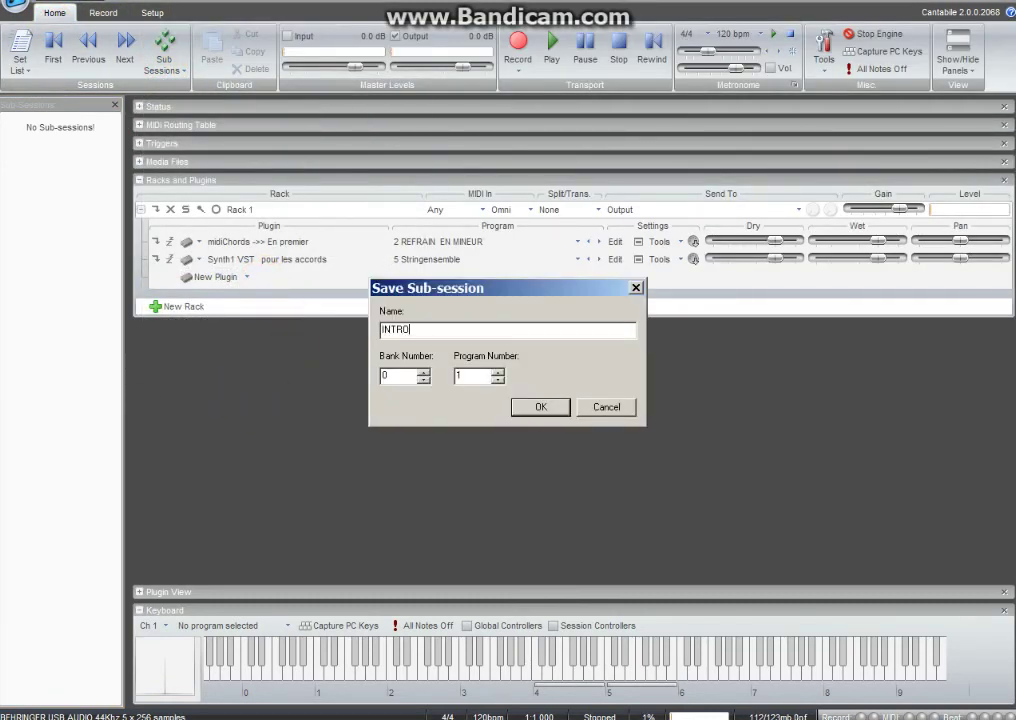
pyautogui.press('Return')
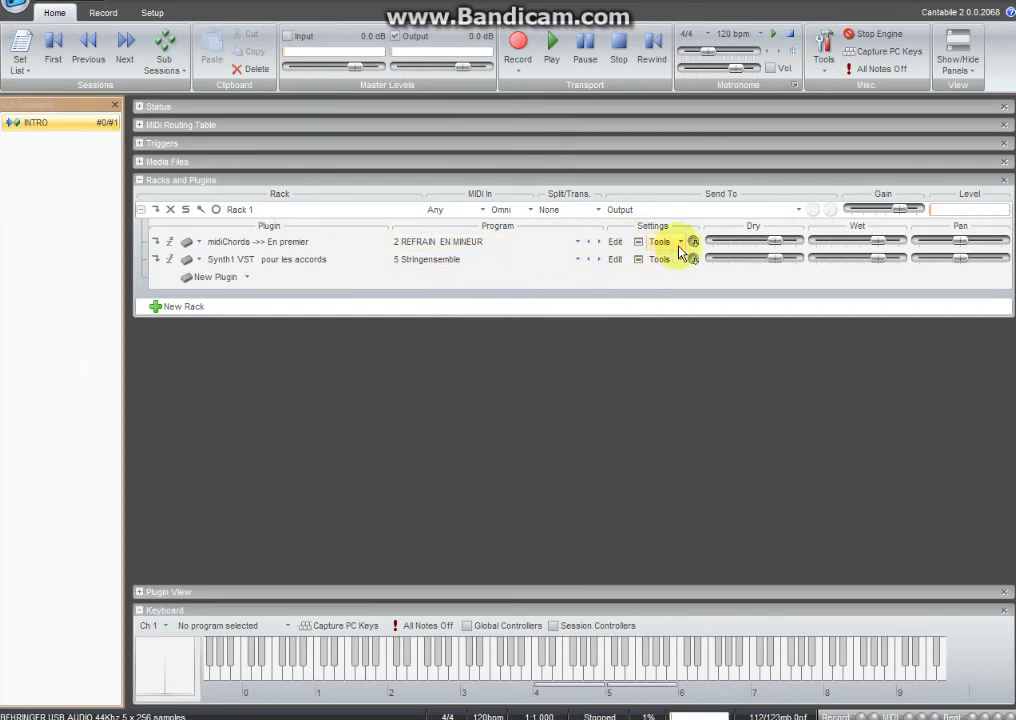
# Switch midiChords to program 1 INTRO and save a second sub-session named "REF EN MINEUR" with bank number 0 and program number 2
pyautogui.click(589, 243)
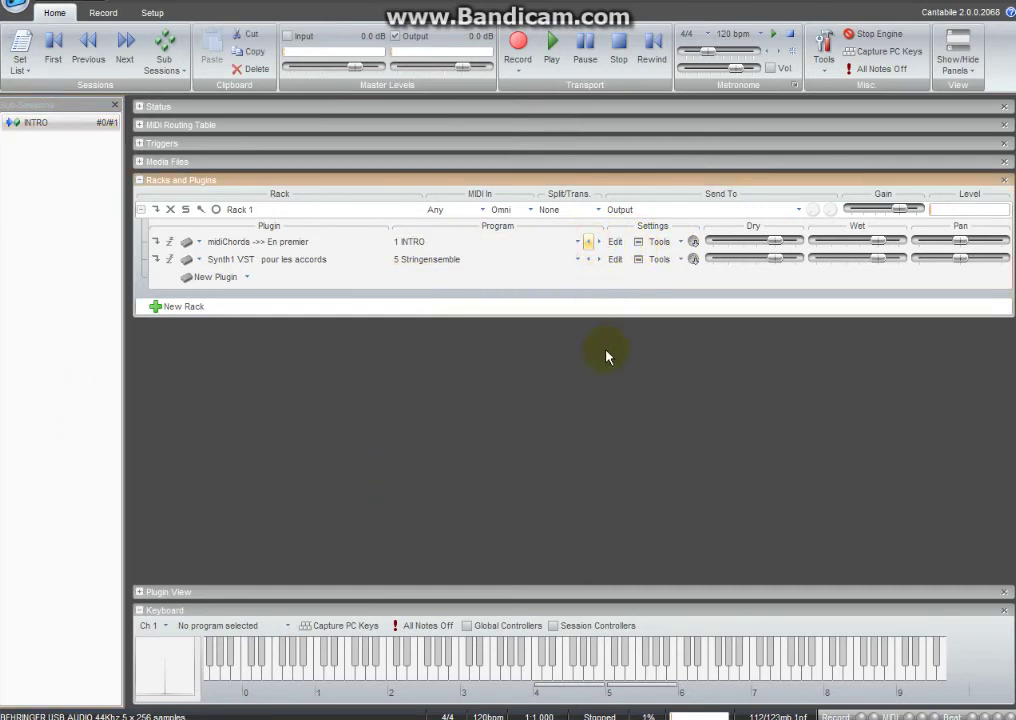
pyautogui.click(170, 80)
pyautogui.click(231, 289)
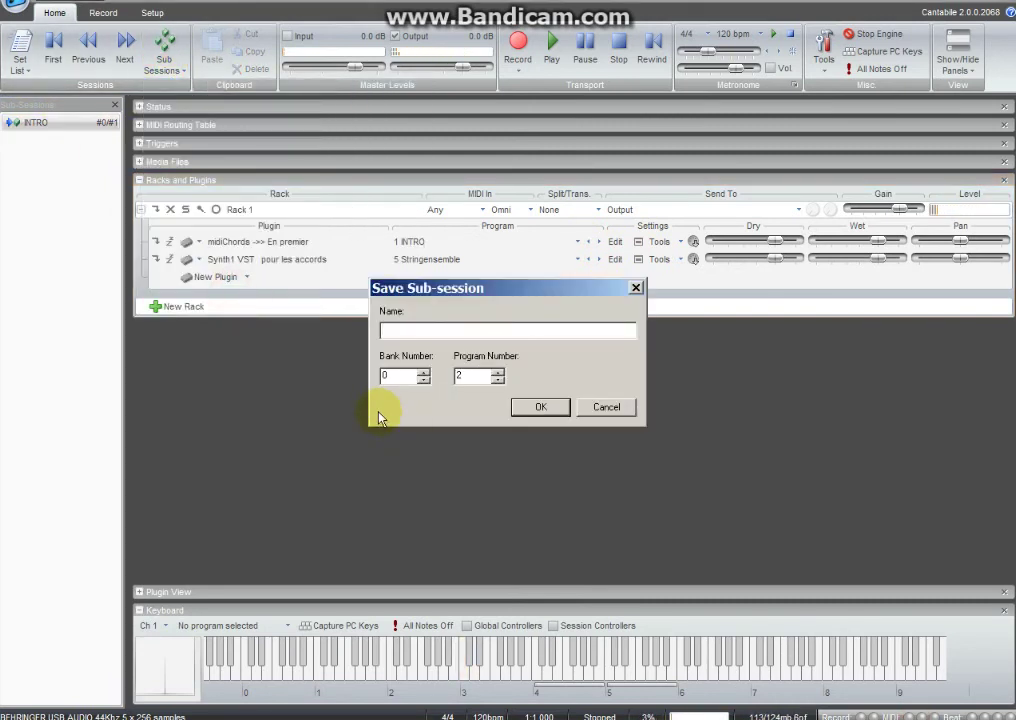
pyautogui.write('RE')
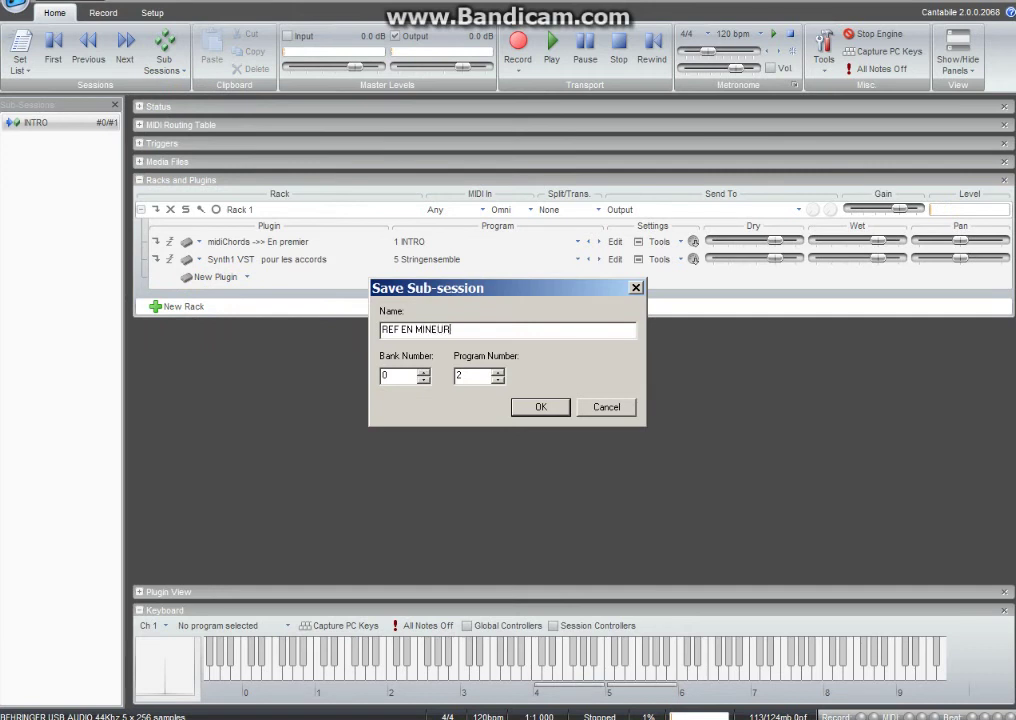
pyautogui.write('F EN MINEUR')
pyautogui.press('Return')
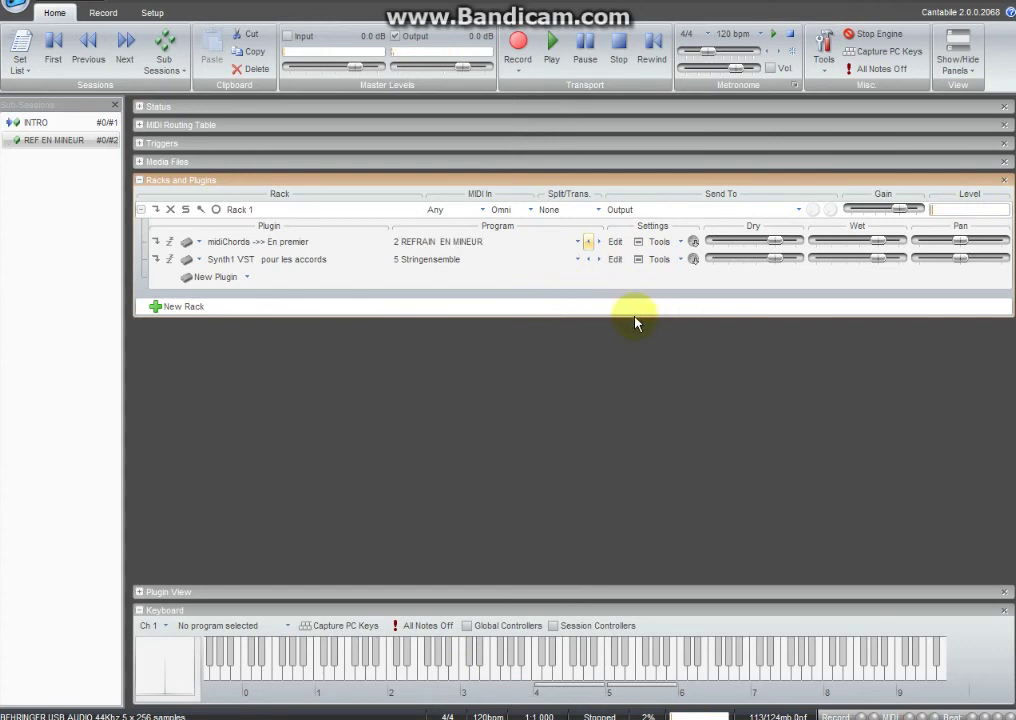
# Set midiChords to program 1 INTRO in the INTRO sub-session and to 2 REFRAIN EN MINEUR in the REF EN MINEUR sub-session
pyautogui.click(588, 247)
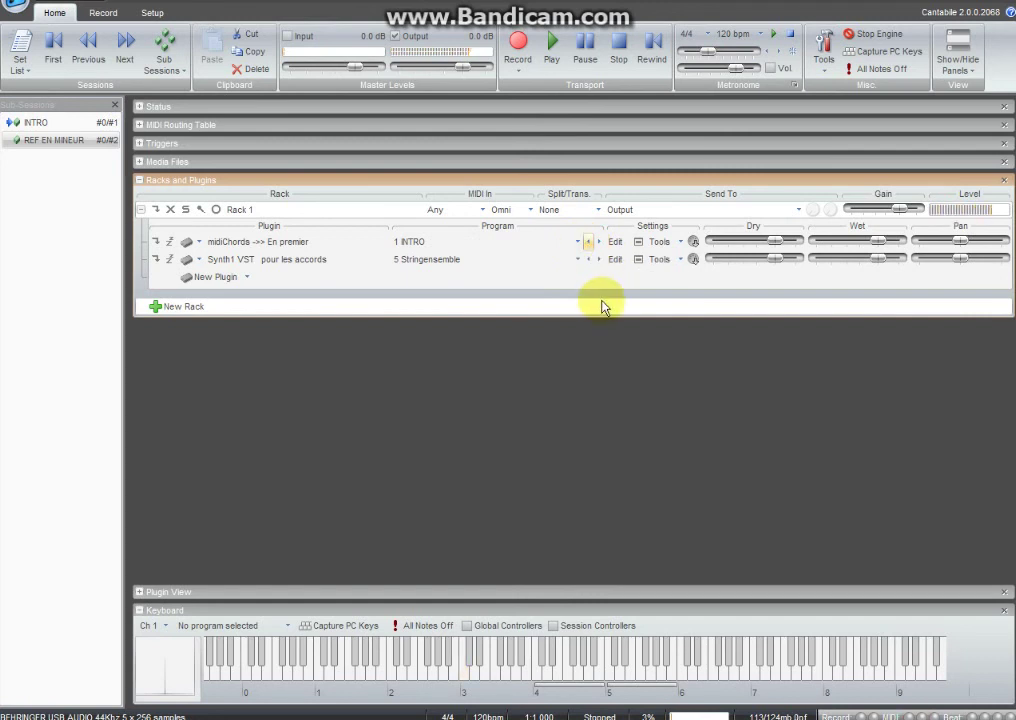
pyautogui.click(598, 241)
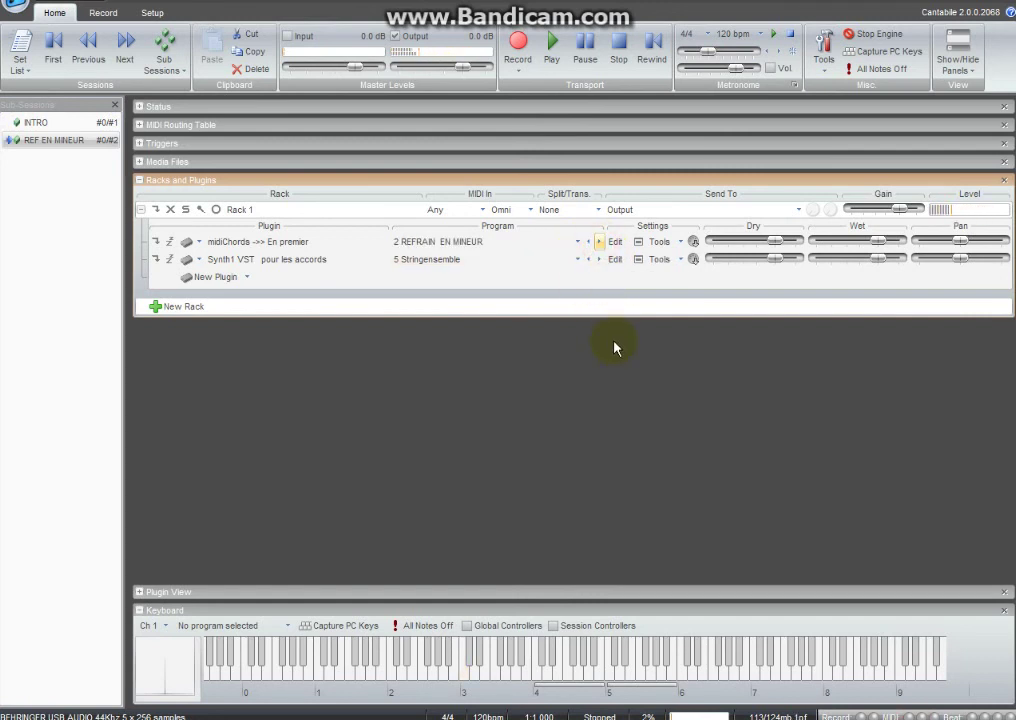